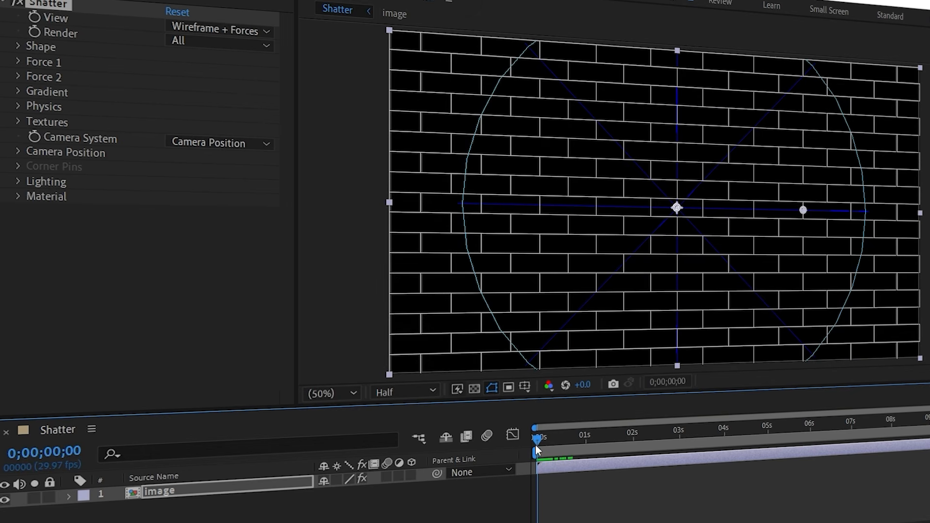
Switch the Shatter effect's view to Rendered and scrub the first frames to check the cookie
{"action": "left_click", "coordinate": [225, 37]}
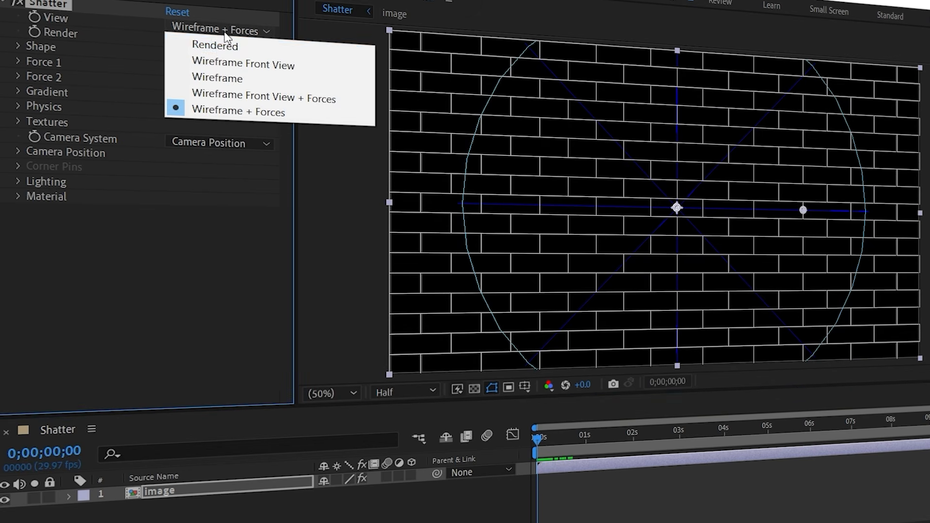
{"action": "left_click", "coordinate": [223, 42]}
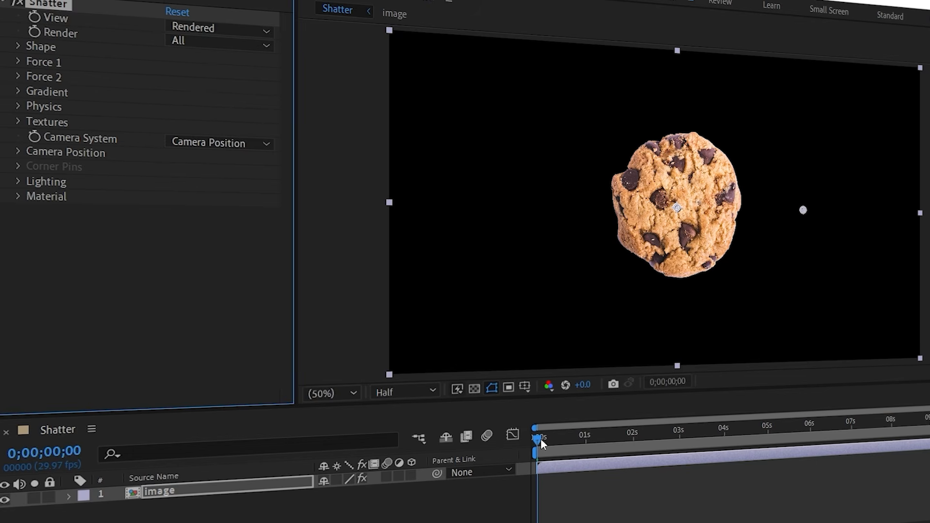
{"action": "mouse_move", "coordinate": [540, 438]}
{"action": "left_mouse_down"}
{"action": "mouse_move", "coordinate": [555, 438]}
{"action": "mouse_move", "coordinate": [528, 438]}
{"action": "mouse_move", "coordinate": [573, 436]}
{"action": "mouse_move", "coordinate": [529, 439]}
{"action": "left_mouse_up"}
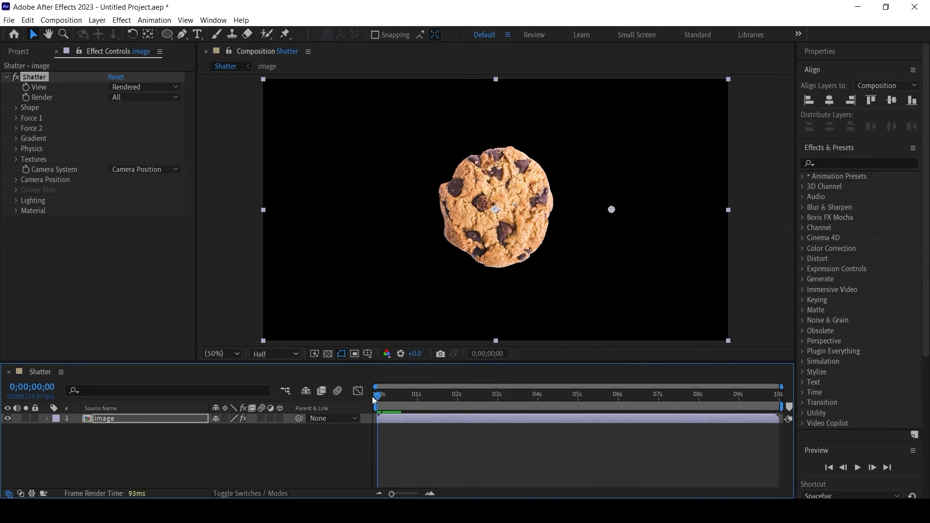
Try the Eggs and Puzzle shatter patterns on the cookie and scrub the opening frames for each
{"action": "left_click", "coordinate": [17, 108]}
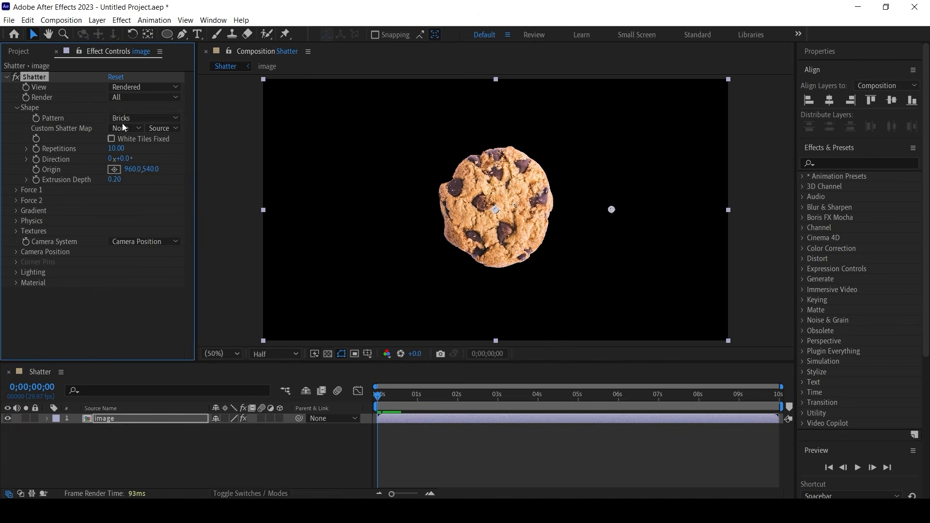
{"action": "left_click", "coordinate": [122, 121]}
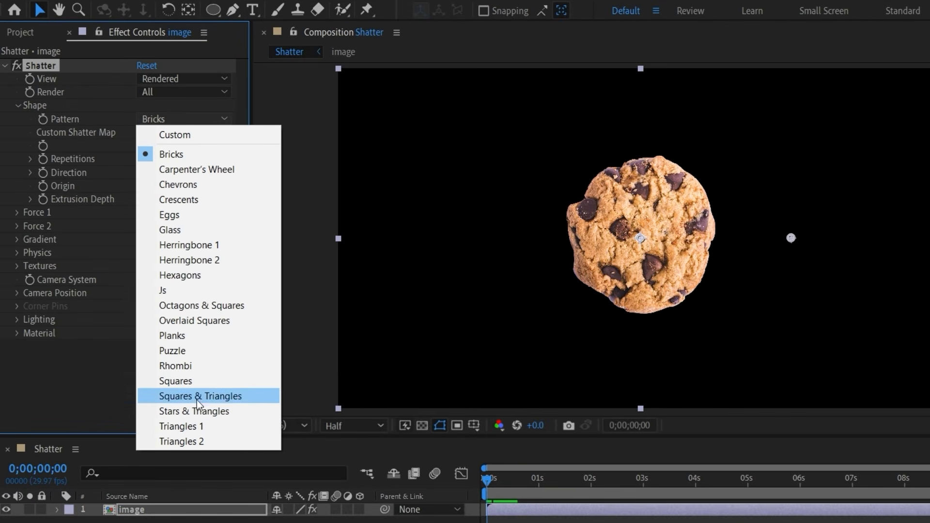
{"action": "left_click", "coordinate": [173, 216]}
{"action": "mouse_move", "coordinate": [486, 479]}
{"action": "left_mouse_down"}
{"action": "mouse_move", "coordinate": [510, 483]}
{"action": "mouse_move", "coordinate": [487, 486]}
{"action": "left_mouse_up"}
{"action": "left_click", "coordinate": [182, 119]}
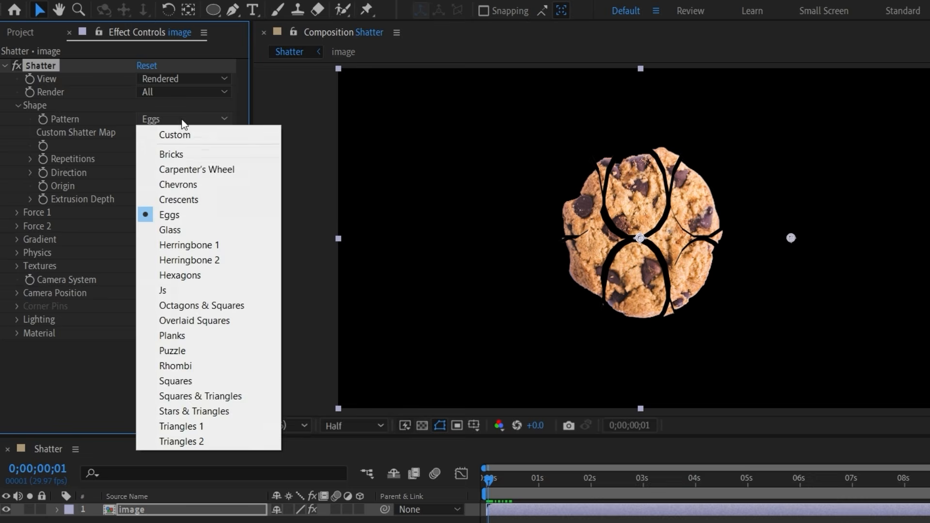
{"action": "left_click", "coordinate": [202, 351]}
{"action": "mouse_move", "coordinate": [501, 482]}
{"action": "left_mouse_down"}
{"action": "mouse_move", "coordinate": [508, 481]}
{"action": "mouse_move", "coordinate": [492, 484]}
{"action": "mouse_move", "coordinate": [514, 487]}
{"action": "mouse_move", "coordinate": [485, 488]}
{"action": "left_mouse_up"}
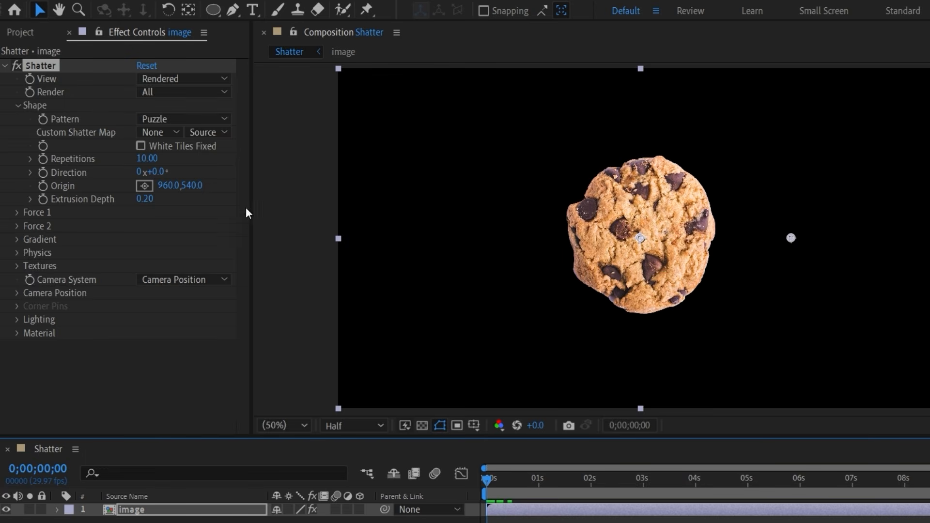
Set the shatter pattern to Glass and play back the animation from the start
{"action": "left_click", "coordinate": [183, 119]}
{"action": "left_click", "coordinate": [170, 229]}
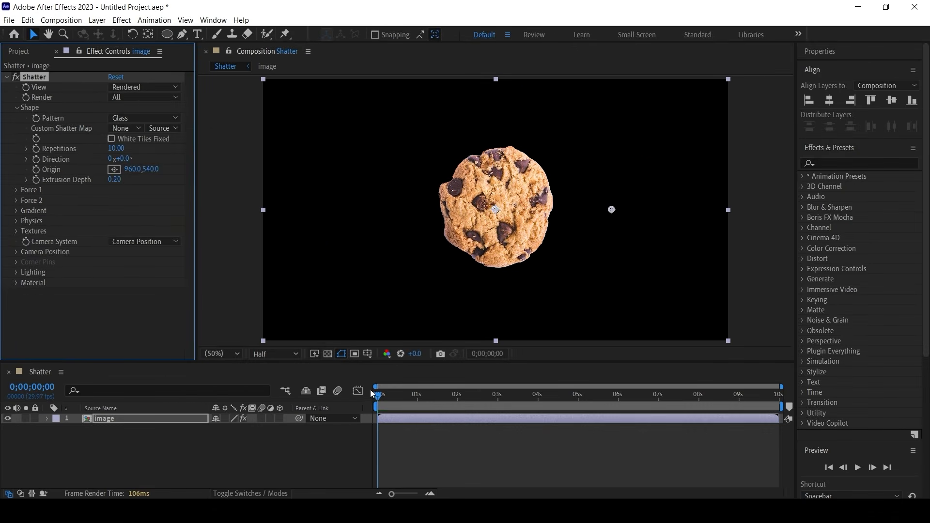
{"action": "mouse_move", "coordinate": [372, 394]}
{"action": "left_mouse_down"}
{"action": "mouse_move", "coordinate": [397, 403]}
{"action": "mouse_move", "coordinate": [377, 406]}
{"action": "left_mouse_up"}
{"action": "key", "text": "space"}
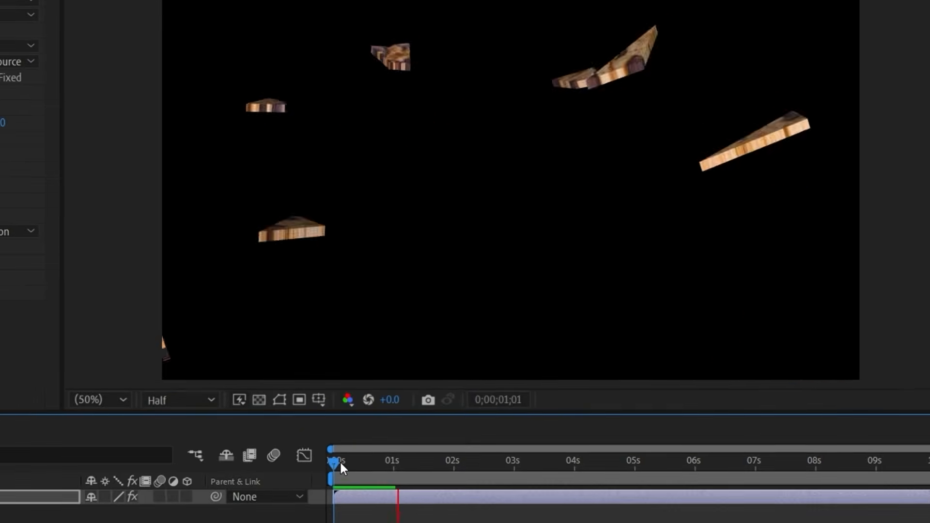
{"action": "key", "text": "space"}
Create a new 1920 × 1080 px solid layer named Mask
{"action": "right_click", "coordinate": [284, 331]}
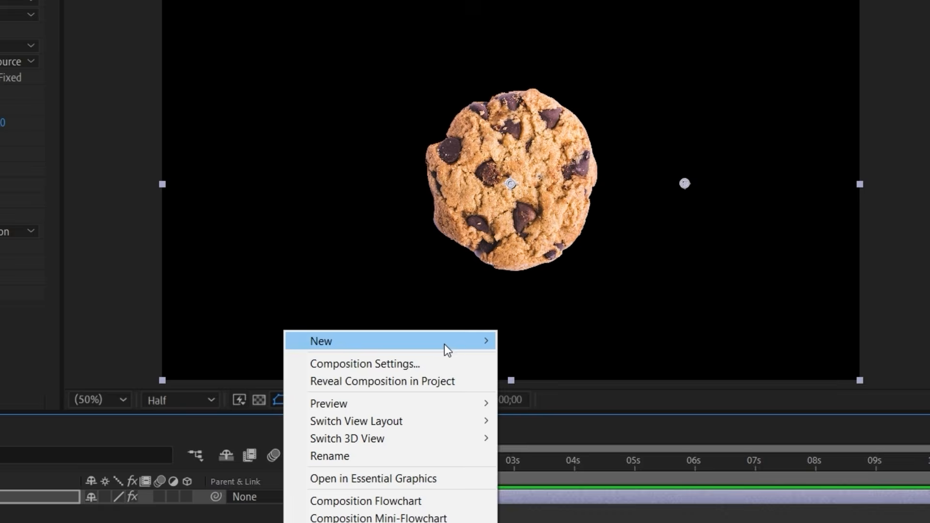
{"action": "mouse_move", "coordinate": [466, 345]}
{"action": "left_click", "coordinate": [567, 383]}
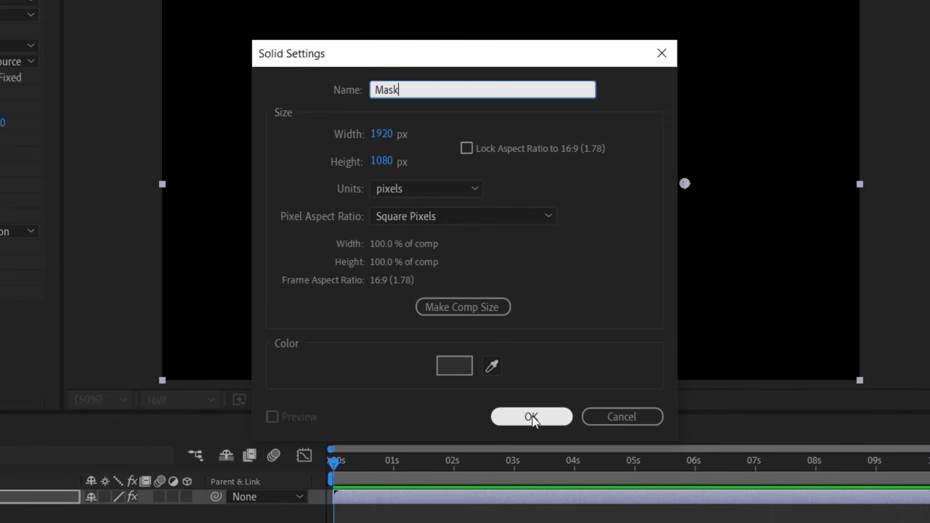
{"action": "left_click", "coordinate": [531, 417]}
Apply the Fill effect to the Mask solid and set its color to white
{"action": "key", "text": "ctrl+space"}
{"action": "type", "text": "fill"}
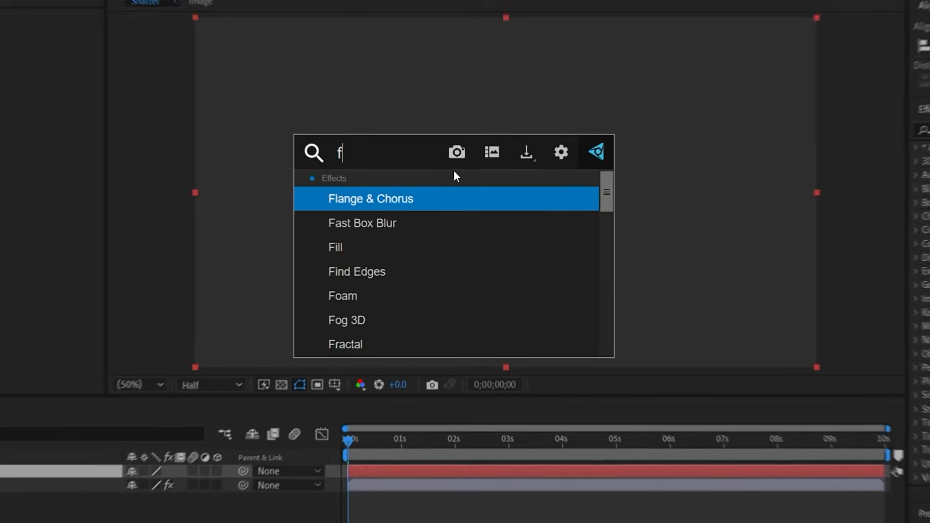
{"action": "key", "text": "Return"}
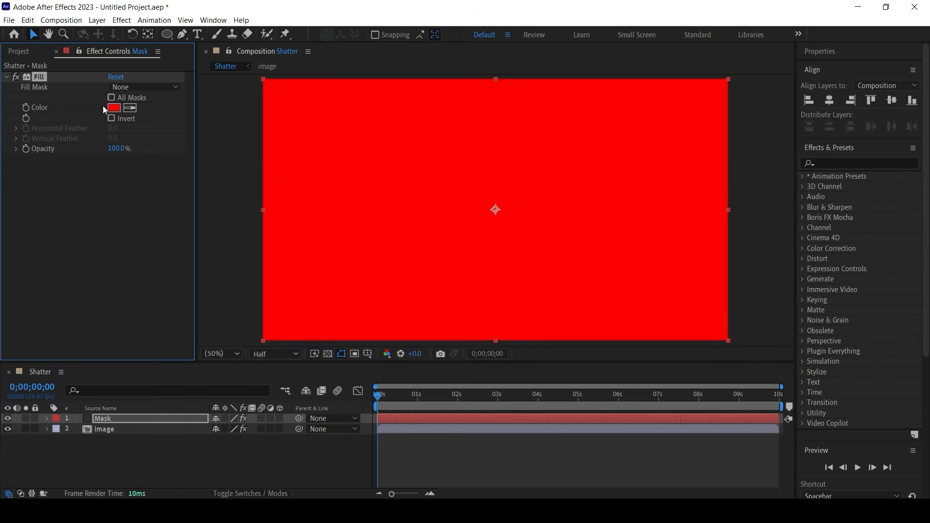
{"action": "left_click", "coordinate": [114, 107]}
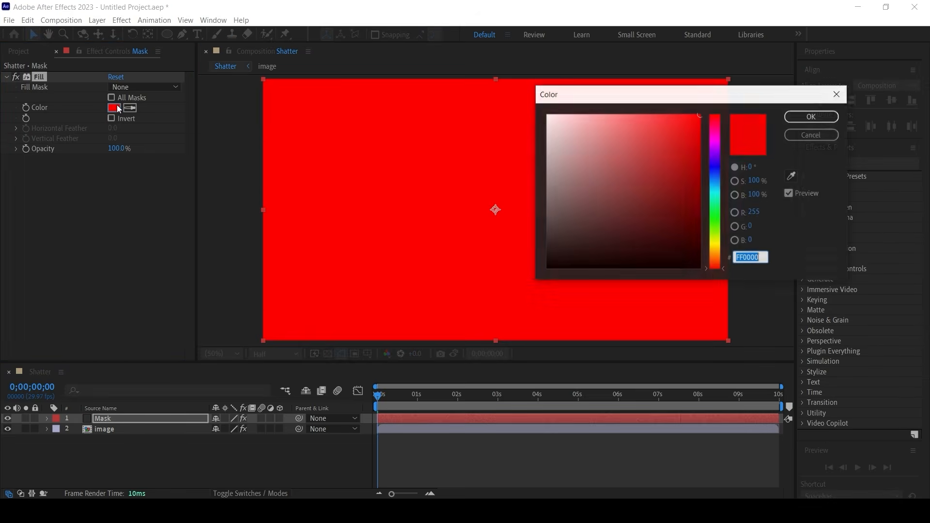
{"action": "left_click", "coordinate": [547, 116]}
{"action": "left_click", "coordinate": [811, 116]}
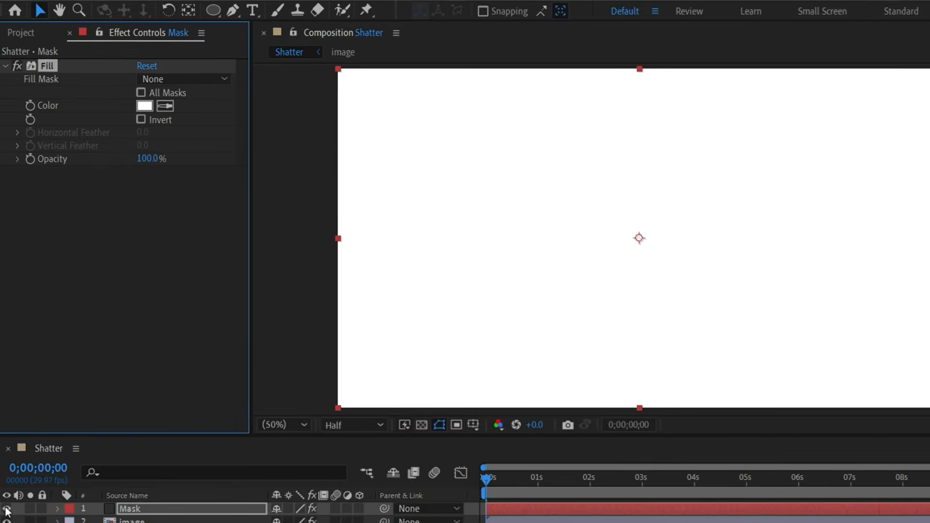
Hide the Mask layer and draw a closed Pen mask on it around the upper-right part of the cookie
{"action": "left_click", "coordinate": [8, 418]}
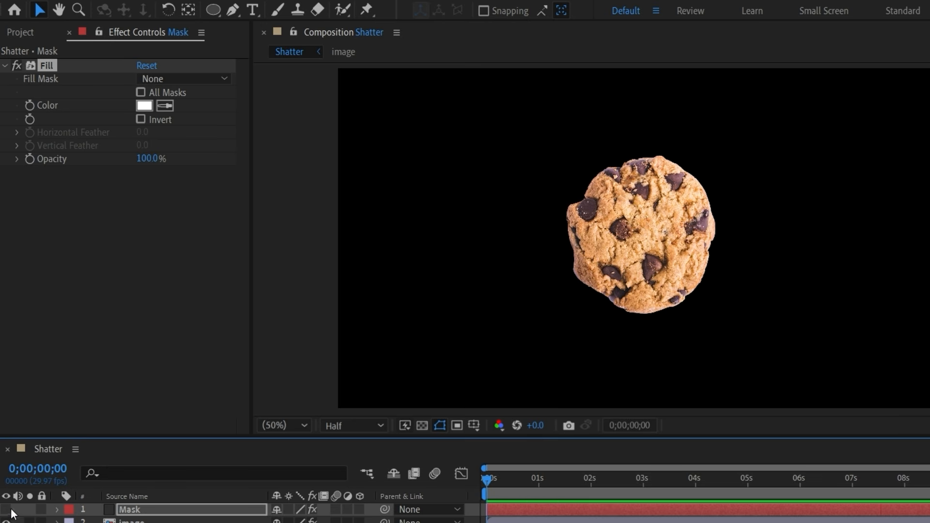
{"action": "left_click", "coordinate": [233, 10]}
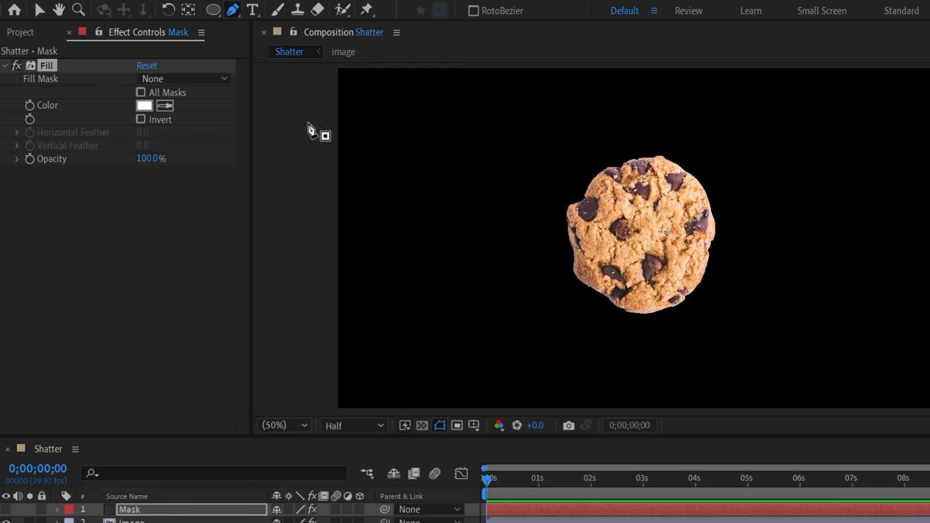
{"action": "left_click", "coordinate": [659, 117]}
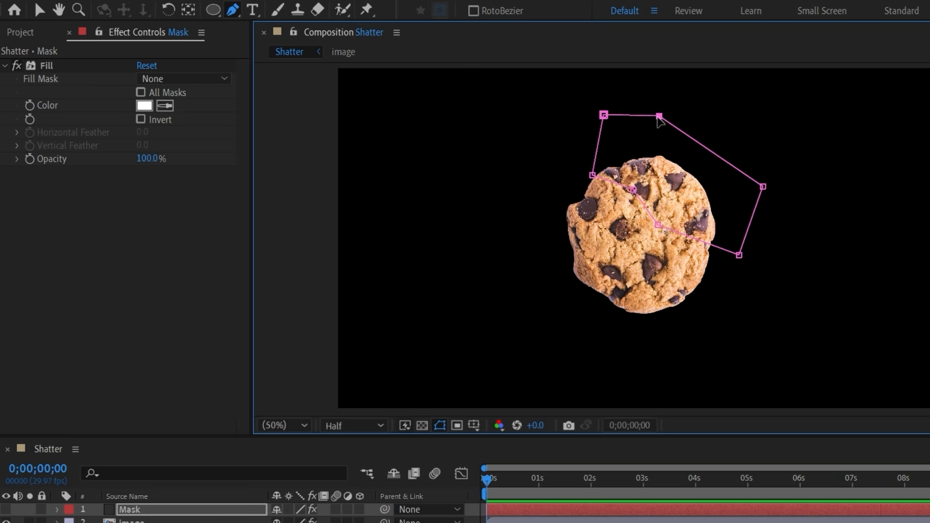
Toggle the Mask layer's visibility to check the masked area over the cookie, leaving the layer hidden
{"action": "left_click", "coordinate": [6, 511]}
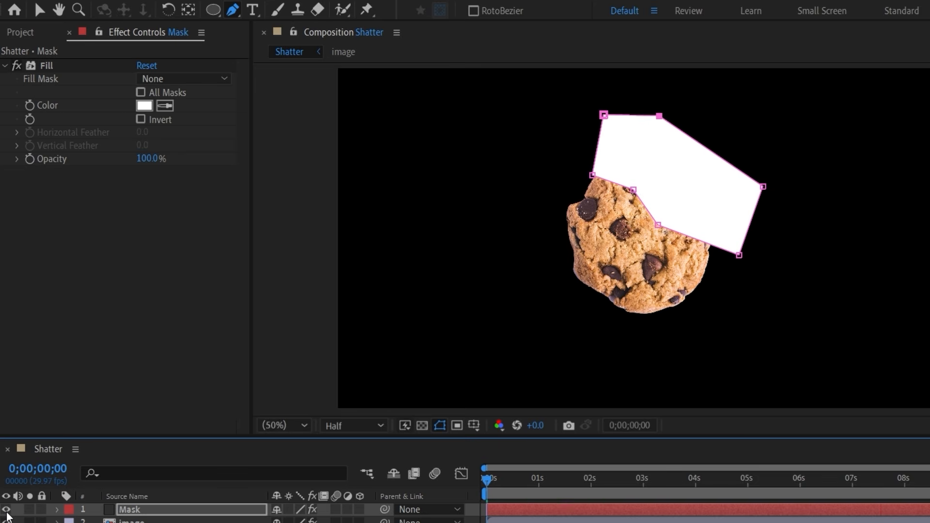
{"action": "left_click", "coordinate": [6, 510]}
{"action": "left_click", "coordinate": [6, 510]}
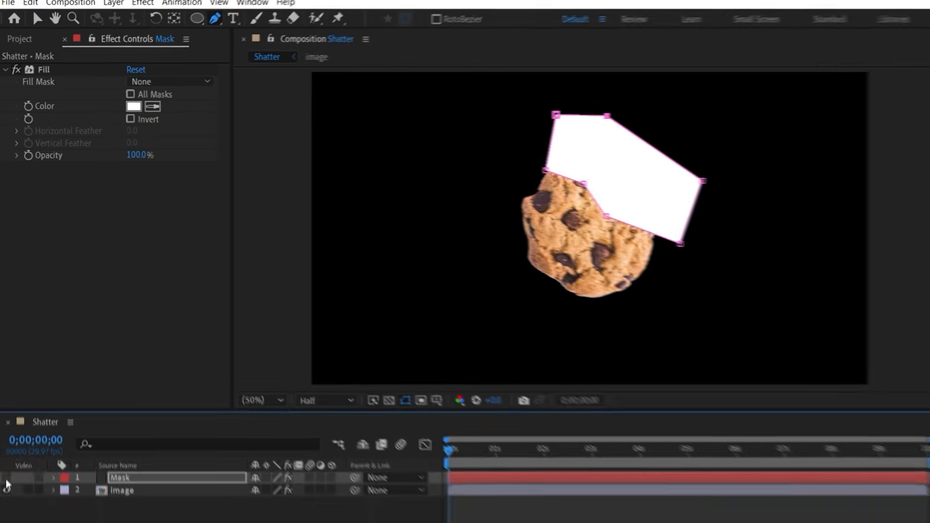
{"action": "left_click", "coordinate": [6, 510]}
In the image layer's Shatter gradient, use Mask with Effects & Masks as gradient layer, set Shatter Threshold to 1%, and scrub to check
{"action": "left_click", "coordinate": [144, 522]}
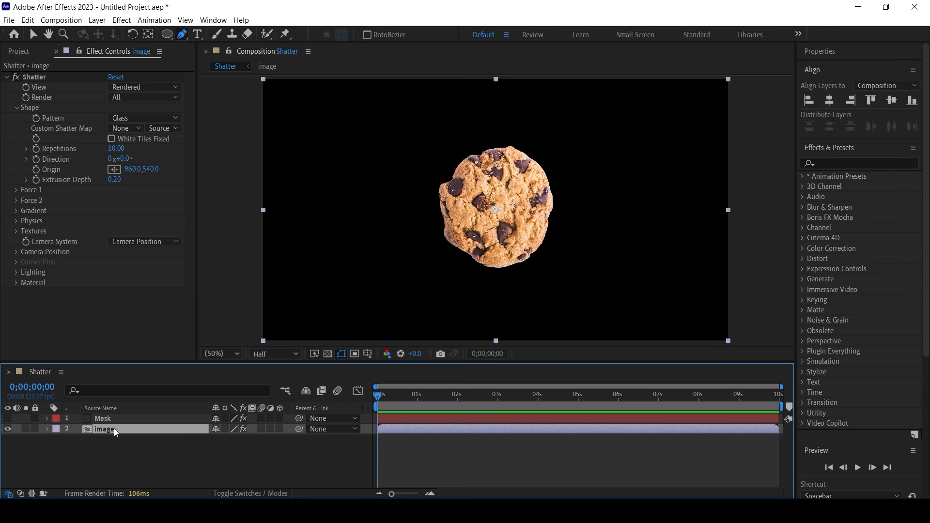
{"action": "left_click", "coordinate": [16, 210]}
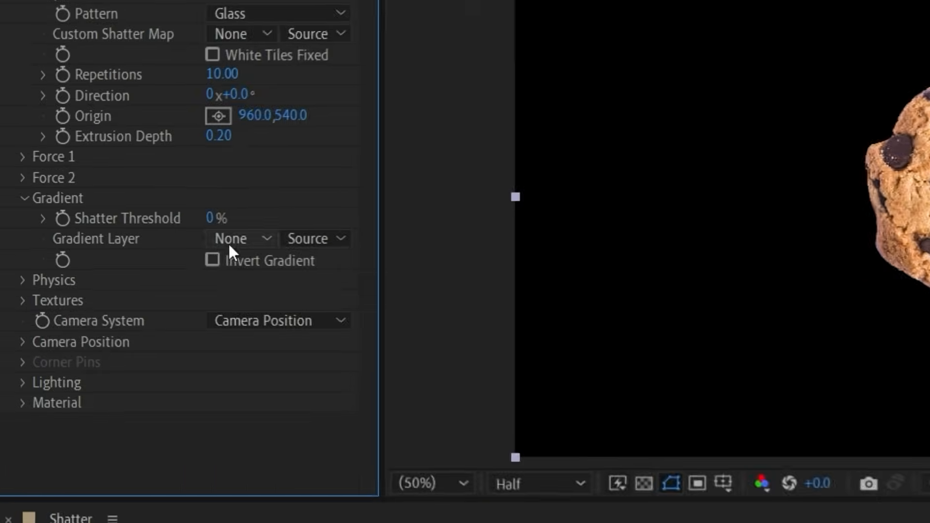
{"action": "left_click", "coordinate": [121, 231]}
{"action": "left_click", "coordinate": [139, 258]}
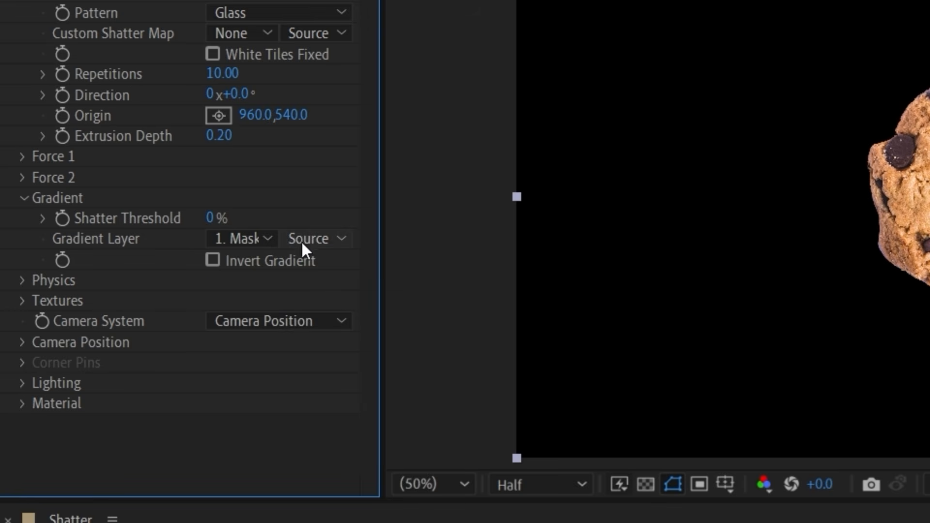
{"action": "left_click", "coordinate": [324, 238]}
{"action": "left_click", "coordinate": [349, 311]}
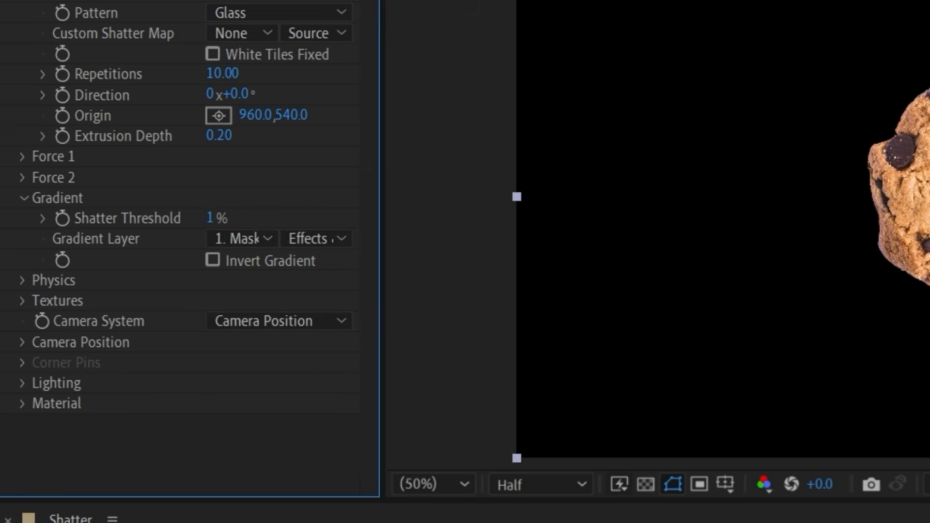
{"action": "left_click_drag", "start_coordinate": [625, 513], "coordinate": [388, 402]}
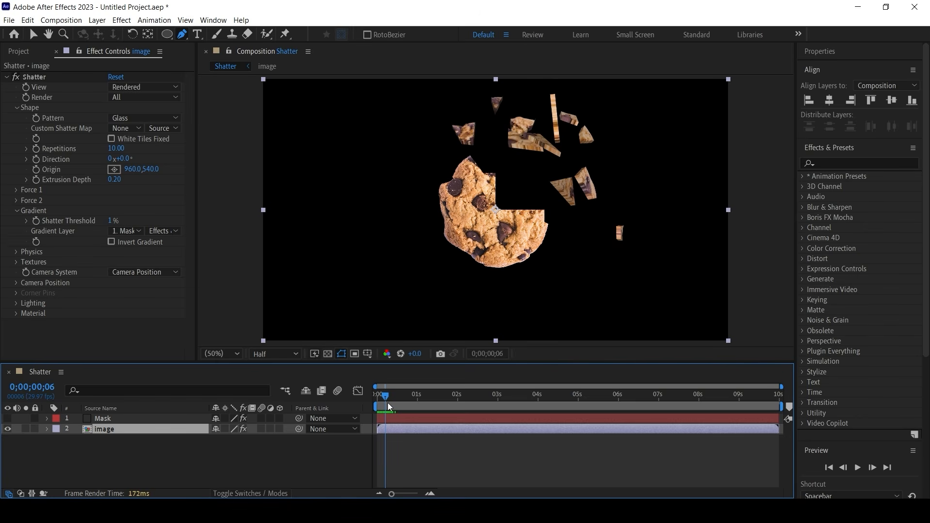
Set the shatter Repetitions to 40 and scrub the opening frames to check the smaller pieces
{"action": "left_click", "coordinate": [121, 150]}
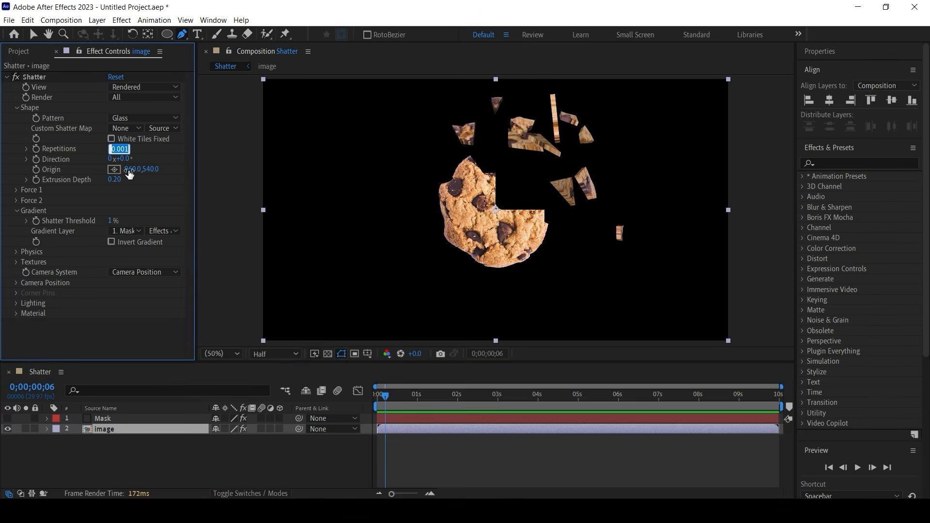
{"action": "key", "text": "Return"}
{"action": "mouse_move", "coordinate": [390, 400]}
{"action": "left_mouse_down"}
{"action": "mouse_move", "coordinate": [378, 400]}
{"action": "mouse_move", "coordinate": [397, 400]}
{"action": "mouse_move", "coordinate": [388, 400]}
{"action": "left_mouse_up"}
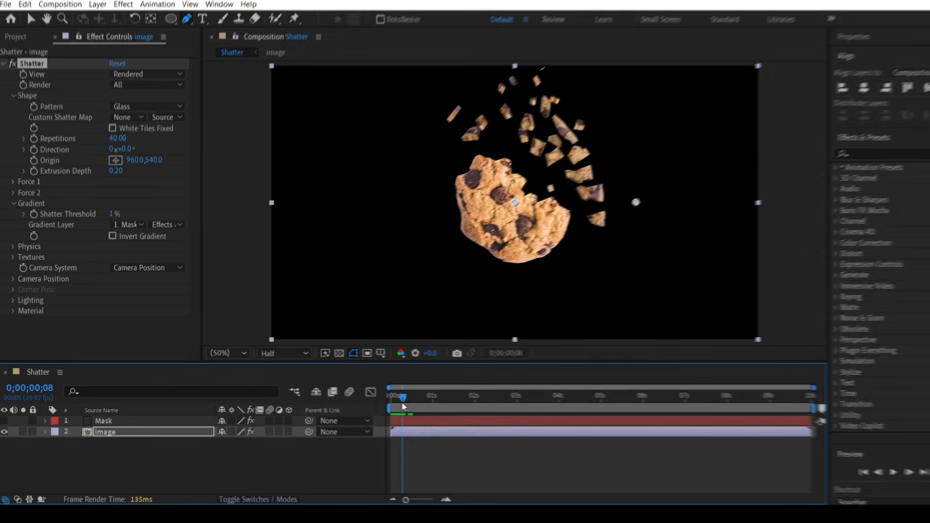
Set the preview resolution to Full and play back the shattering cookie up close from the first frame
{"action": "scroll", "coordinate": [565, 162], "scroll_direction": "up", "scroll_amount": 2}
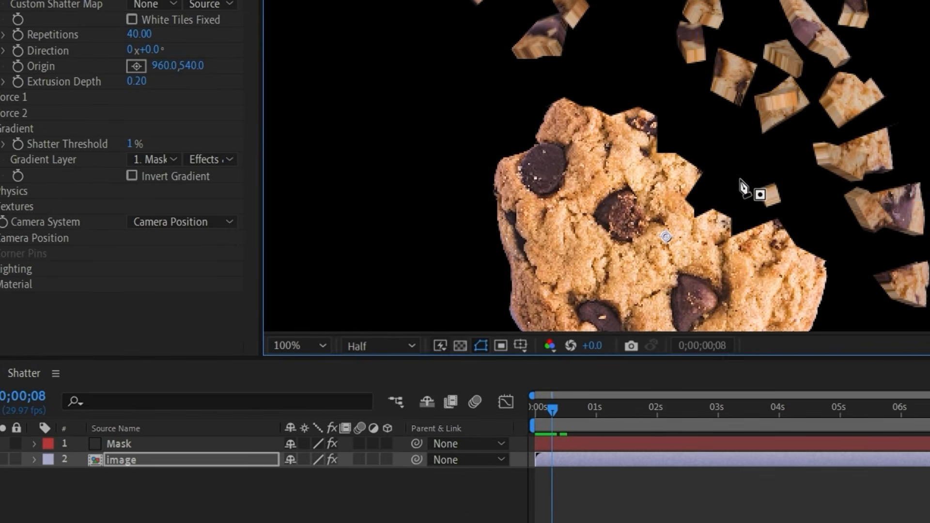
{"action": "left_click", "coordinate": [394, 350]}
{"action": "left_click", "coordinate": [394, 388]}
{"action": "left_click", "coordinate": [531, 409]}
{"action": "key", "text": "space"}
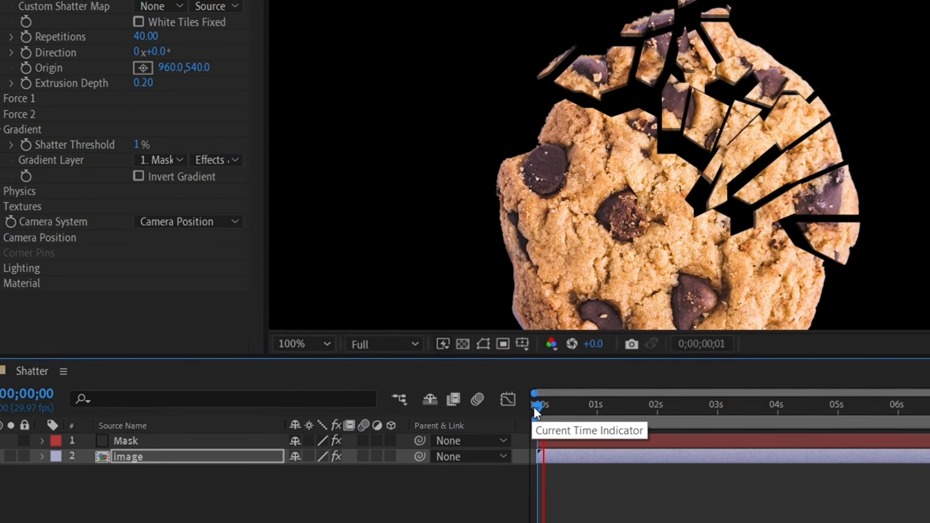
{"action": "key", "text": "space"}
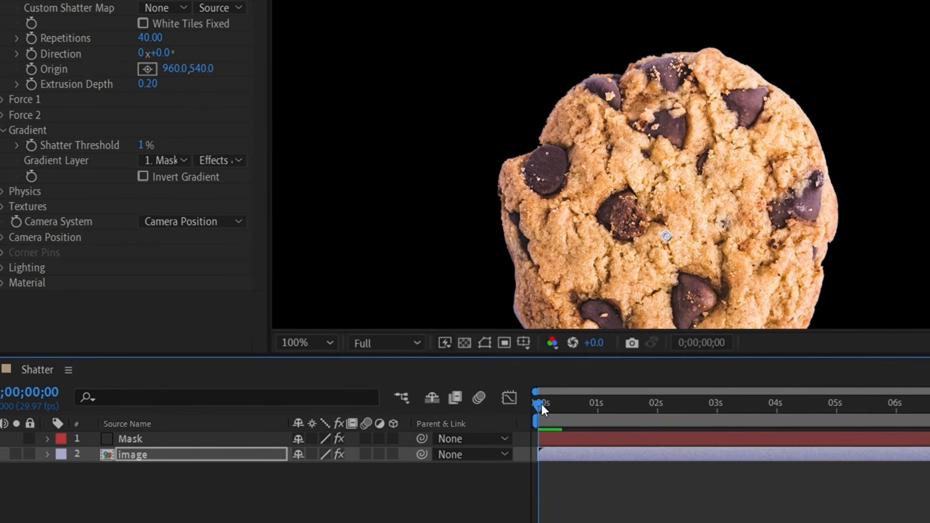
Set the shatter Extrusion Depth to 0.05 and scrub the first frames to check the thinner pieces
{"action": "left_click_drag", "start_coordinate": [541, 405], "coordinate": [553, 406]}
{"action": "left_click", "coordinate": [144, 84]}
{"action": "type", "text": "0.05"}
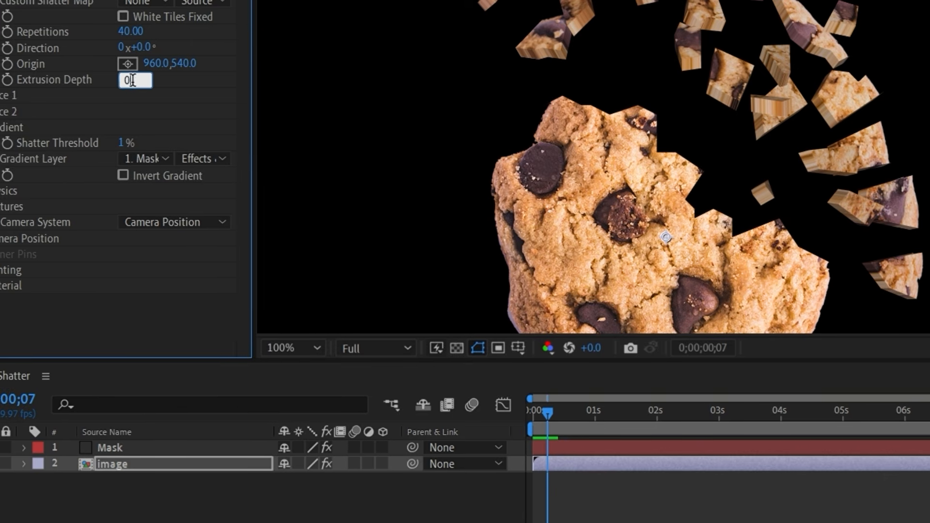
{"action": "key", "text": "Return"}
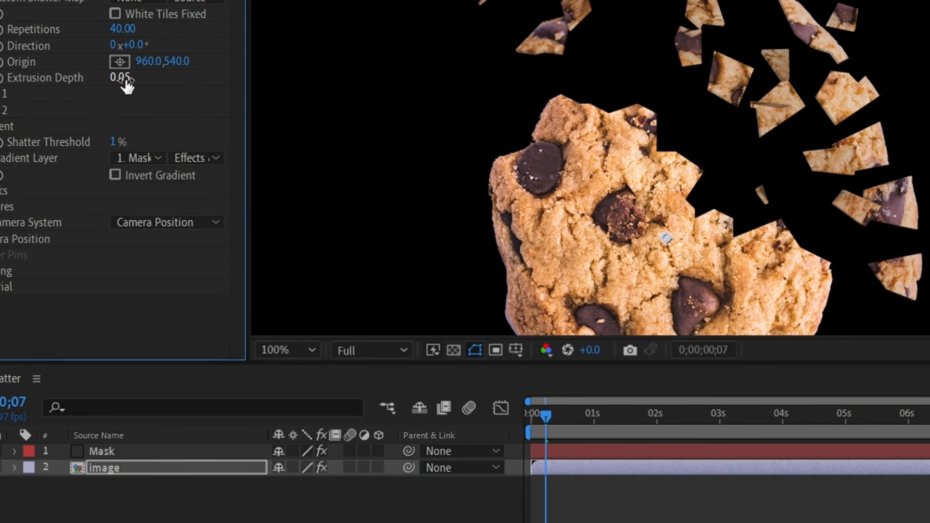
{"action": "mouse_move", "coordinate": [544, 417]}
{"action": "left_mouse_down"}
{"action": "mouse_move", "coordinate": [536, 419]}
{"action": "mouse_move", "coordinate": [548, 431]}
{"action": "mouse_move", "coordinate": [536, 425]}
{"action": "left_mouse_up"}
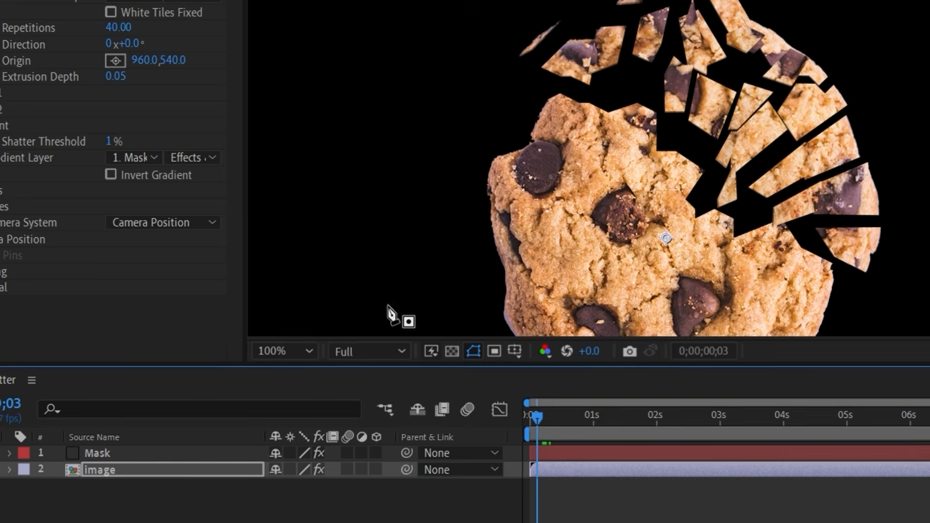
Fit the whole composition in the viewer and place the Shatter Origin on the cookie at 1058, 520
{"action": "left_click", "coordinate": [309, 351]}
{"action": "left_click", "coordinate": [290, 33]}
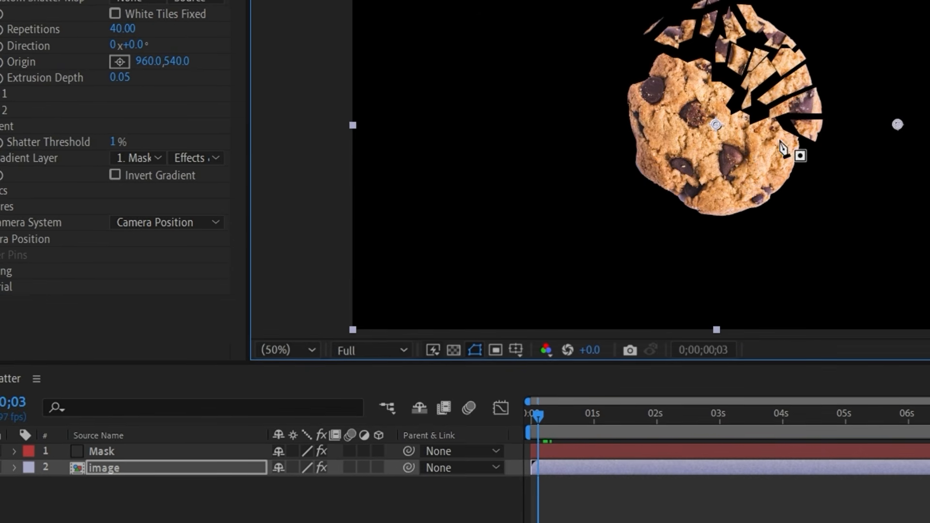
{"action": "left_click", "coordinate": [130, 65]}
{"action": "left_click", "coordinate": [702, 74]}
{"action": "left_click", "coordinate": [127, 63]}
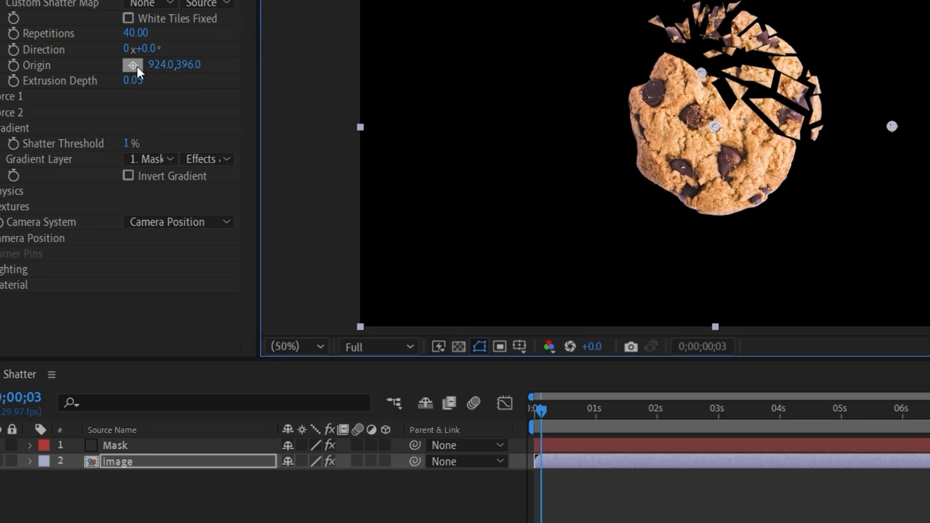
{"action": "left_click", "coordinate": [749, 120]}
Play back the shatter from the first frame and scrub the opening frames up close to examine the new break pattern
{"action": "left_click_drag", "start_coordinate": [542, 408], "coordinate": [531, 408]}
{"action": "key", "text": "space"}
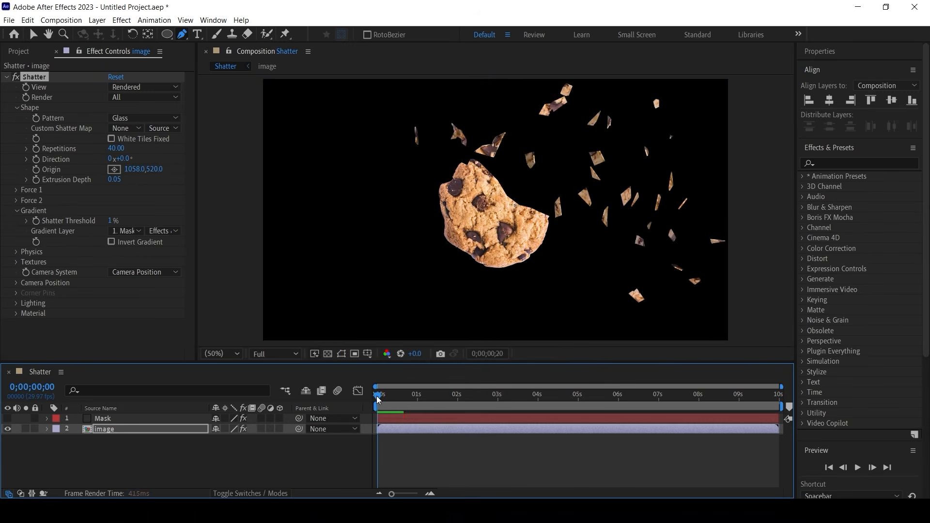
{"action": "left_click", "coordinate": [415, 399]}
{"action": "key", "text": "space"}
{"action": "key", "text": "space"}
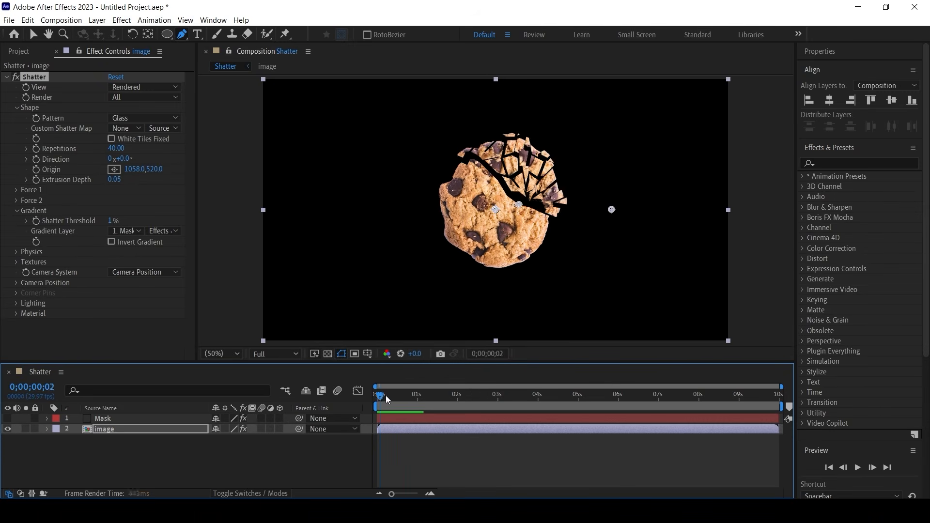
{"action": "scroll", "coordinate": [570, 114], "scroll_direction": "up", "scroll_amount": 1}
{"action": "left_click_drag", "start_coordinate": [581, 134], "coordinate": [538, 216]}
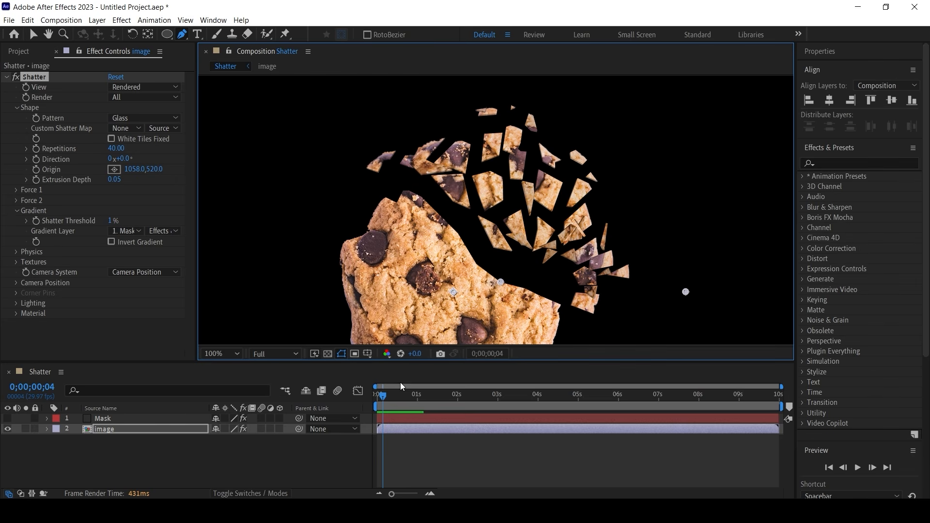
{"action": "left_click_drag", "start_coordinate": [385, 398], "coordinate": [381, 395]}
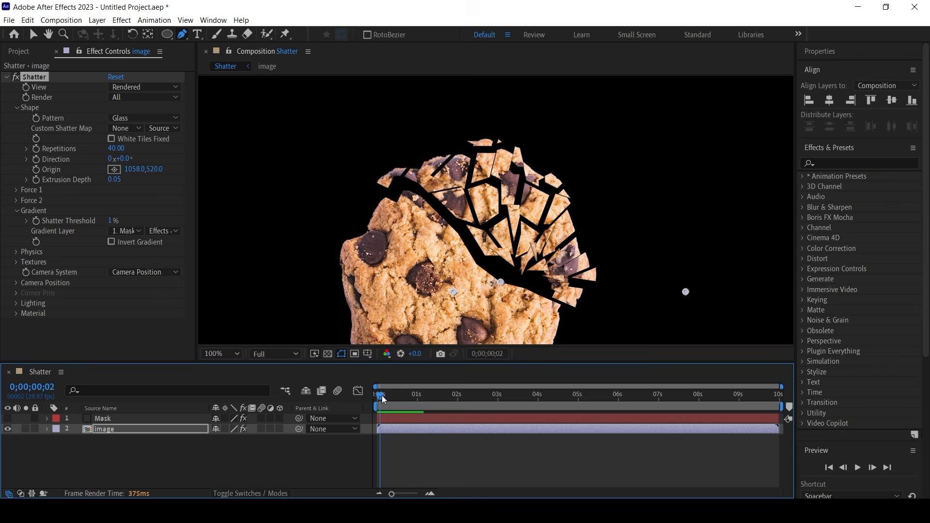
In the Shatter Lighting settings, set Light Intensity to 0.3 and Ambient Light to 0.8
{"action": "left_click", "coordinate": [16, 304]}
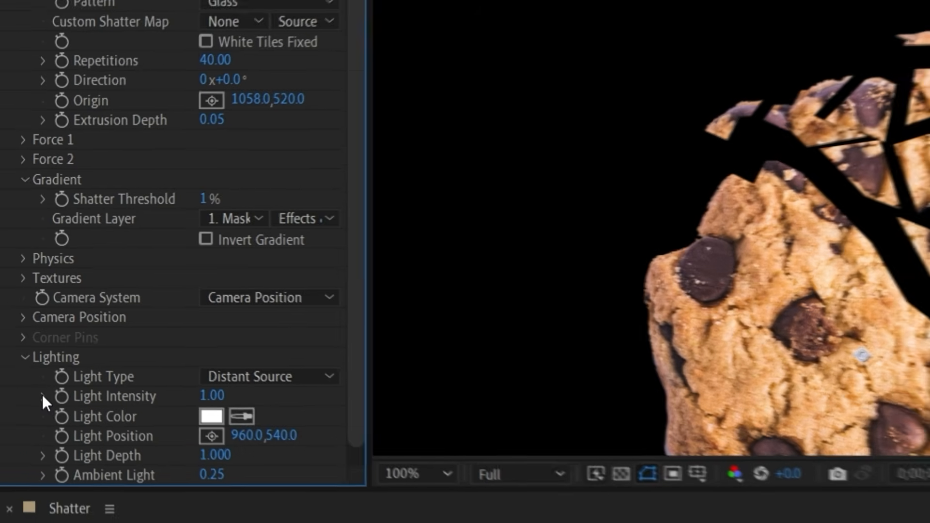
{"action": "left_click", "coordinate": [26, 313]}
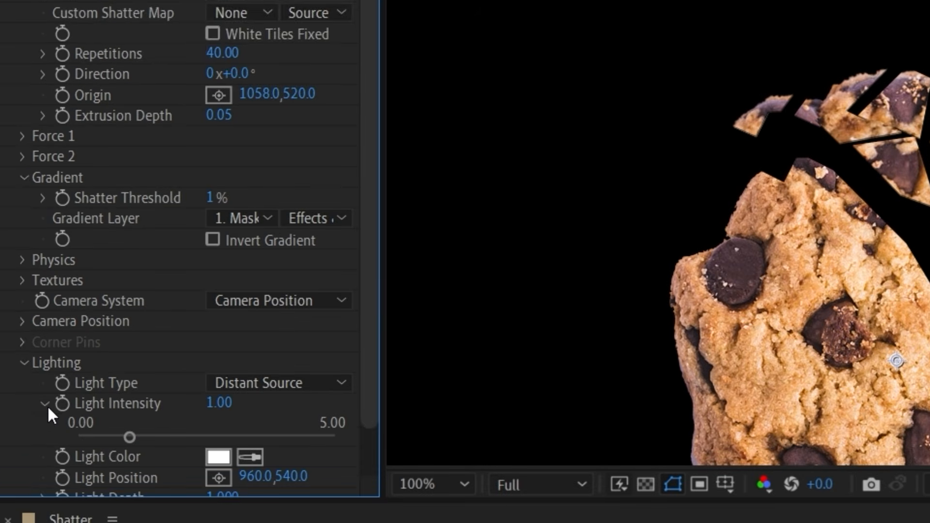
{"action": "type", "text": ".3"}
{"action": "key", "text": "Return"}
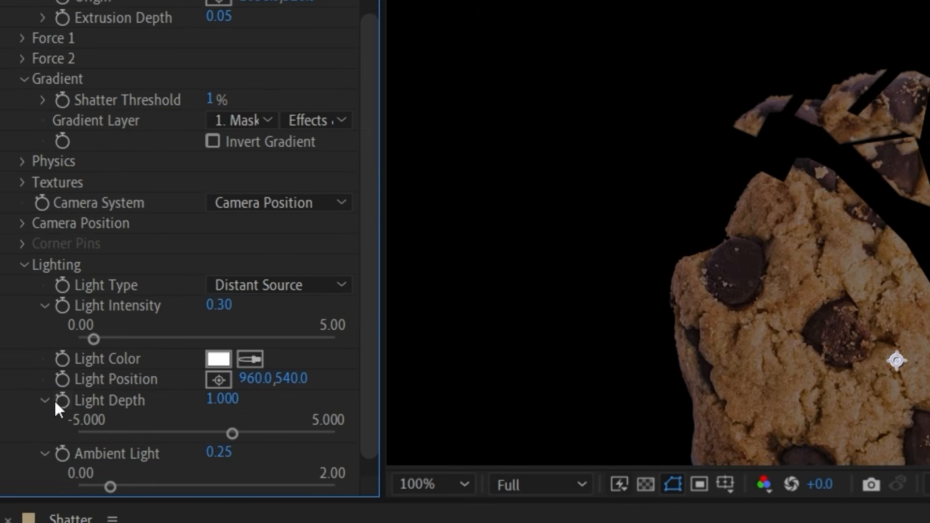
{"action": "type", "text": ".8"}
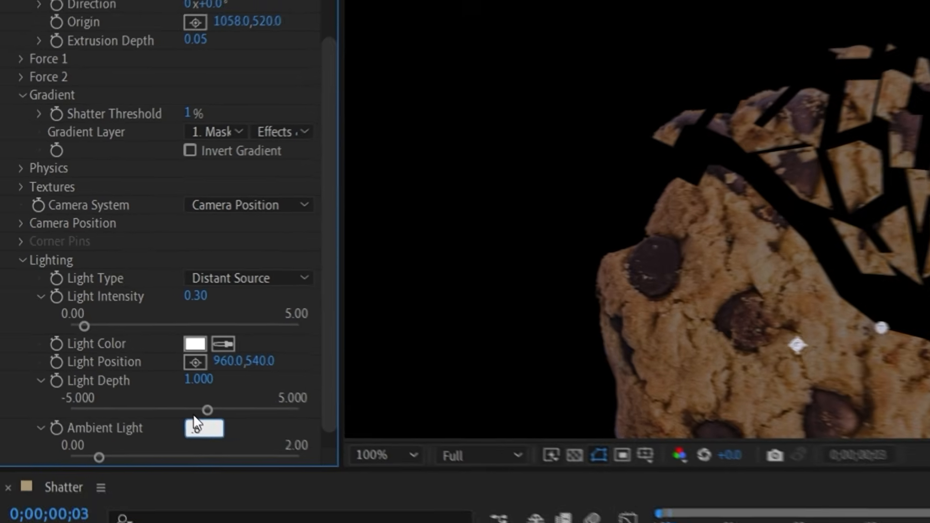
{"action": "key", "text": "Return"}
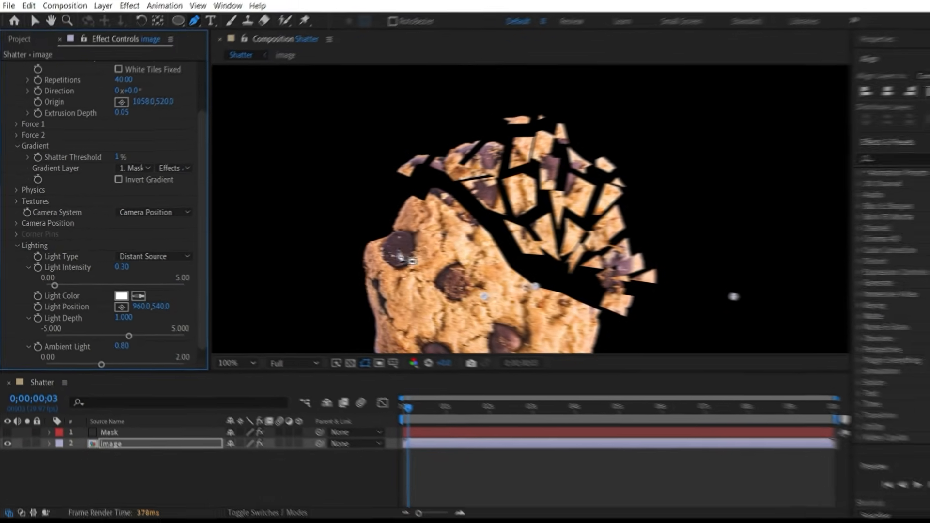
Set the shatter Light Depth to 0 and play back the animation with the whole composition in view
{"action": "scroll", "coordinate": [400, 266], "scroll_direction": "down", "scroll_amount": 1}
{"action": "left_click", "coordinate": [241, 361]}
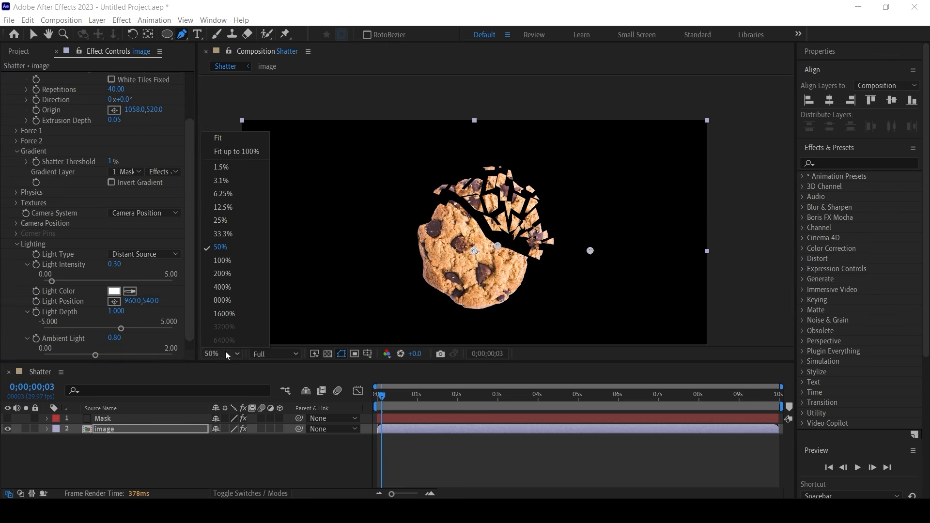
{"action": "left_click", "coordinate": [235, 151]}
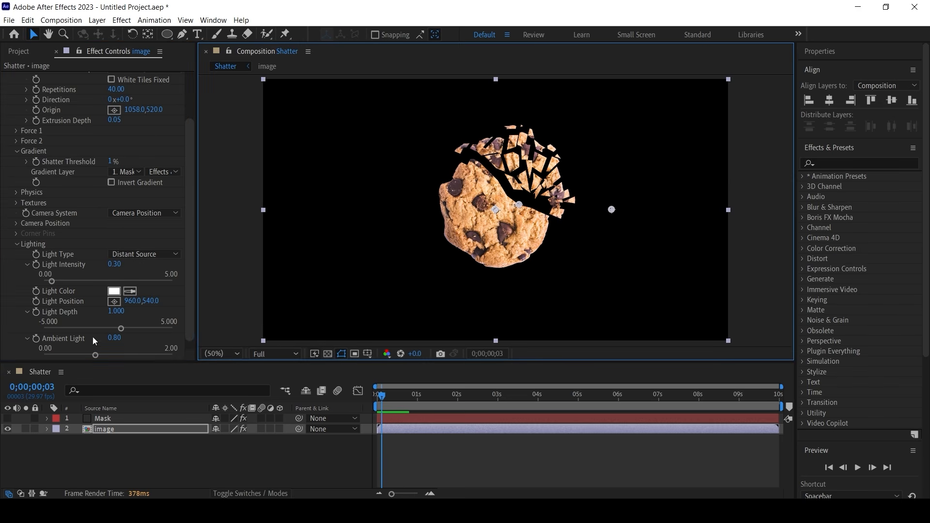
{"action": "left_click", "coordinate": [116, 311]}
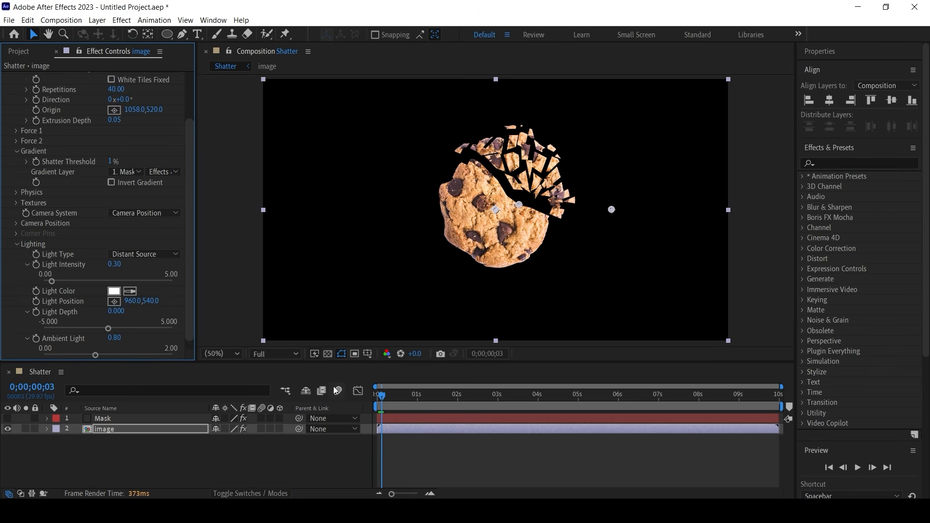
{"action": "key", "text": "space"}
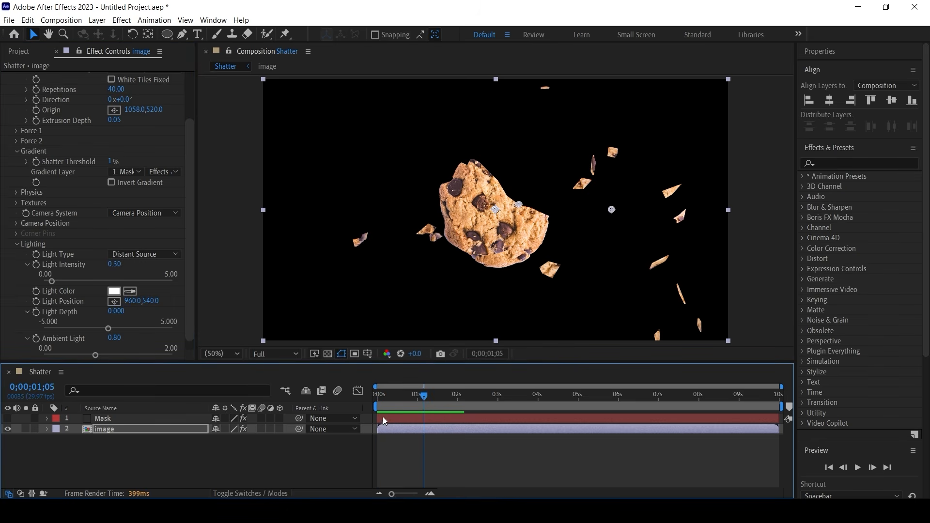
In the Shatter Physics settings, set Gravity to 0 and play back from the first frame to check the floating pieces
{"action": "left_click", "coordinate": [14, 152]}
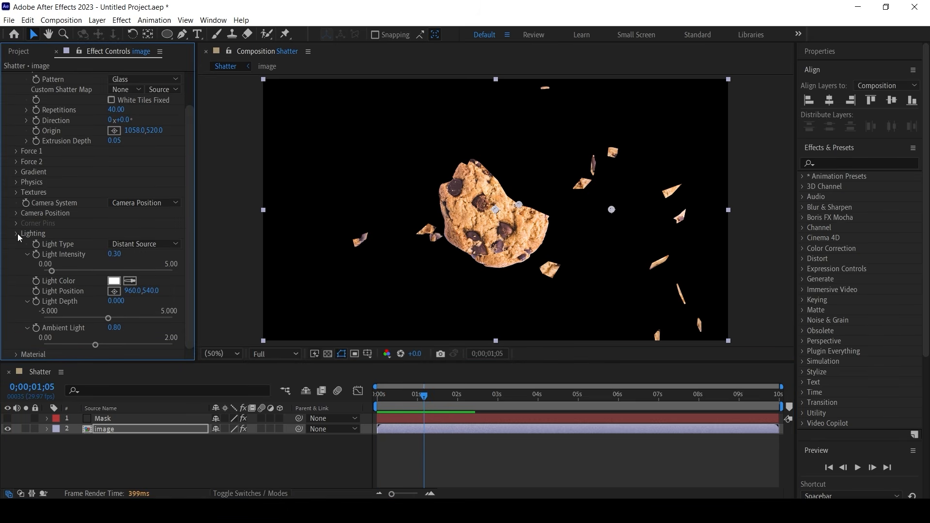
{"action": "left_click", "coordinate": [17, 233]}
{"action": "left_click", "coordinate": [17, 113]}
{"action": "left_click", "coordinate": [20, 167]}
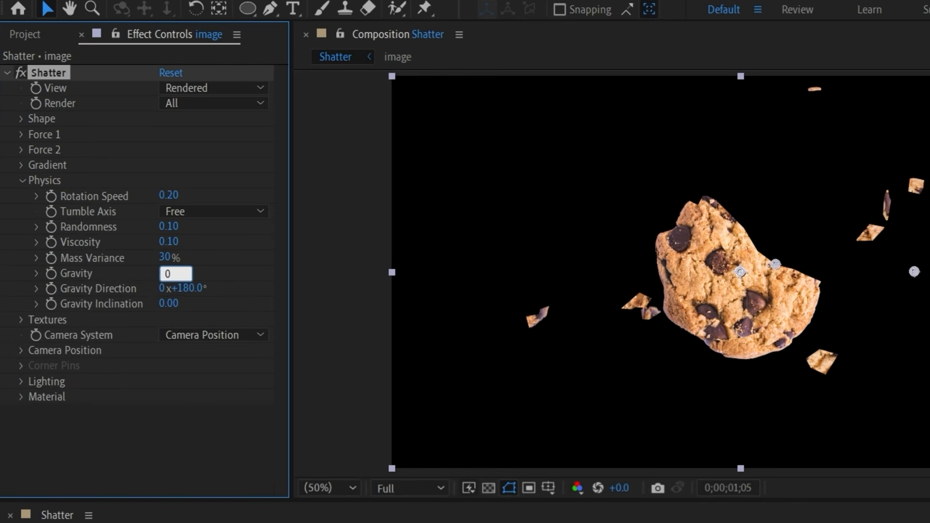
{"action": "key", "text": "Return"}
{"action": "key", "text": "Home"}
{"action": "key", "text": "space"}
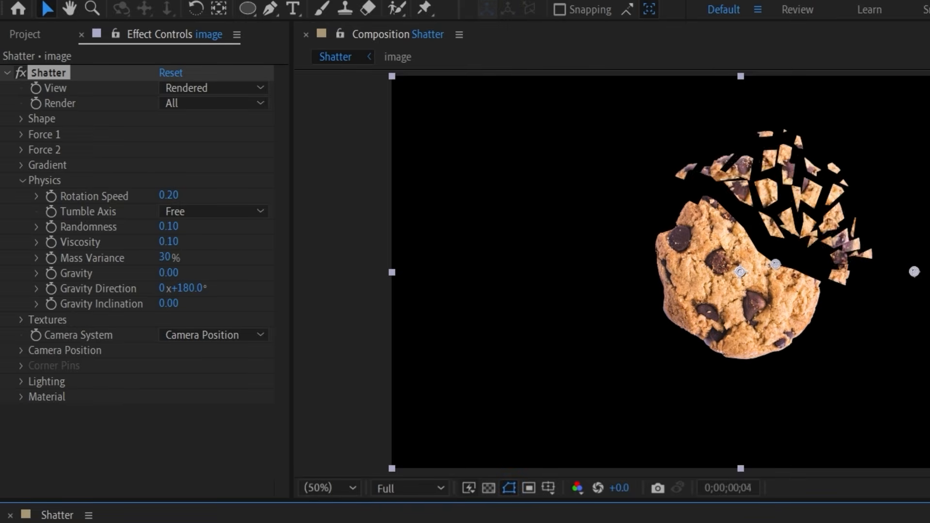
{"action": "scroll", "coordinate": [742, 273], "scroll_direction": "up", "scroll_amount": 2}
{"action": "left_click_drag", "start_coordinate": [816, 225], "coordinate": [763, 329]}
{"action": "scroll", "coordinate": [763, 329], "scroll_direction": "down", "scroll_amount": 1}
{"action": "left_click_drag", "start_coordinate": [520, 522], "coordinate": [534, 522]}
Set the shatter Rotation Speed to 0.3 and Tumble Axis to XZ, and check the tumbling pieces up close
{"action": "left_click", "coordinate": [166, 195]}
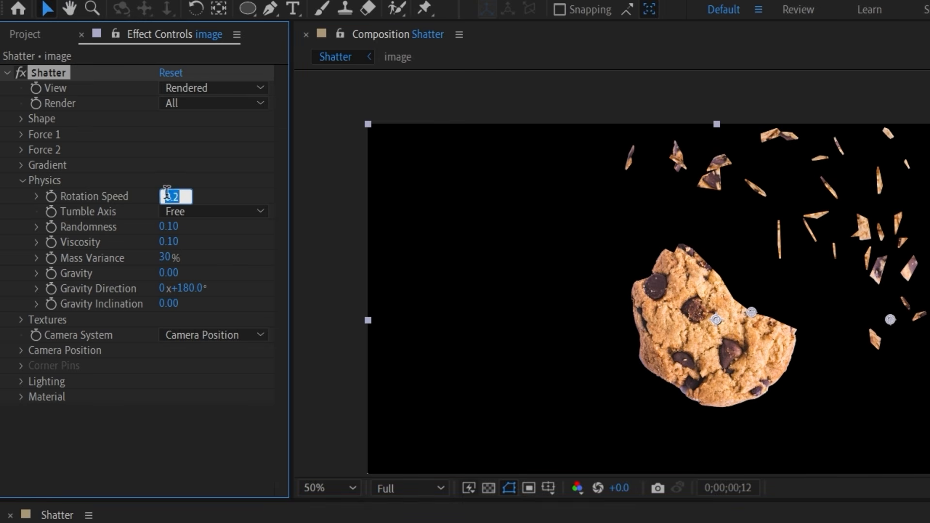
{"action": "key", "text": "Return"}
{"action": "left_click", "coordinate": [191, 211]}
{"action": "left_click", "coordinate": [230, 327]}
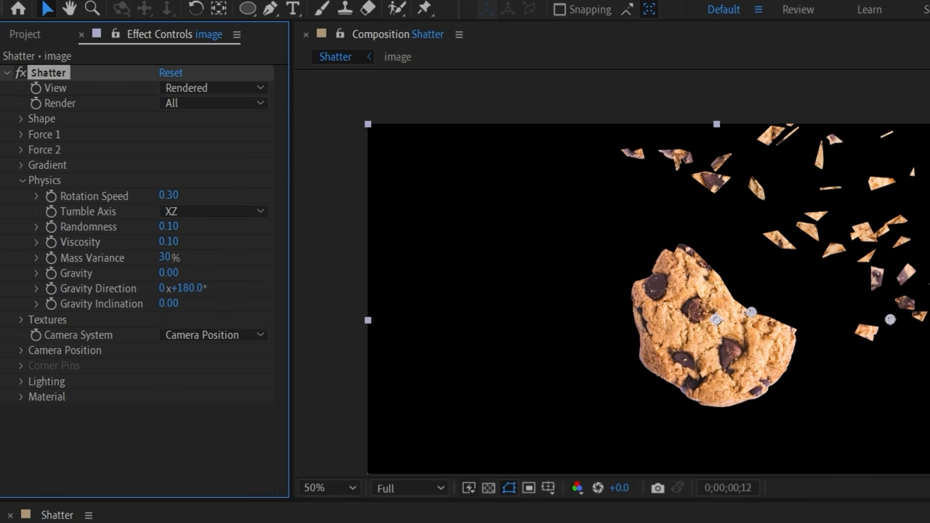
{"action": "key", "text": "space"}
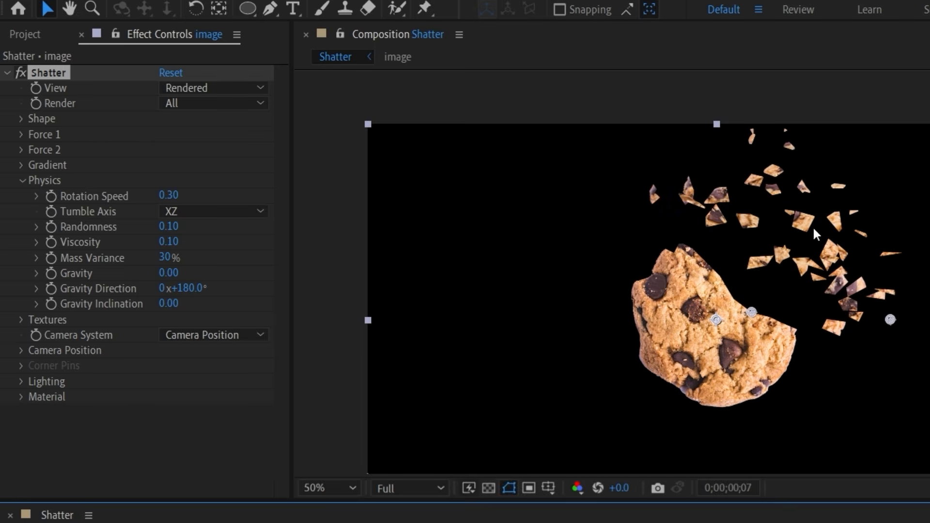
{"action": "scroll", "coordinate": [778, 251], "scroll_direction": "up", "scroll_amount": 1}
{"action": "left_click_drag", "start_coordinate": [779, 251], "coordinate": [810, 252]}
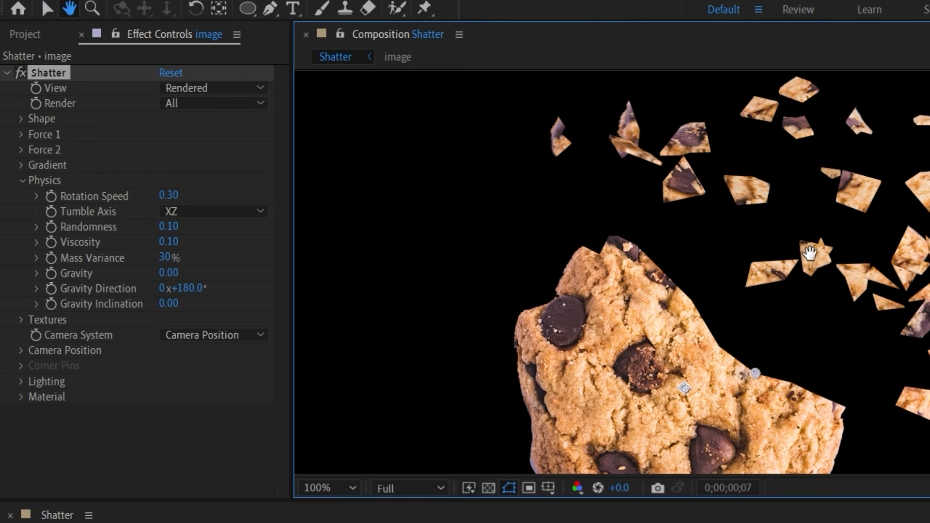
Set the shatter Randomness to 0.2 and Viscosity to 0.5, and play back from the first frame
{"action": "left_click", "coordinate": [170, 226]}
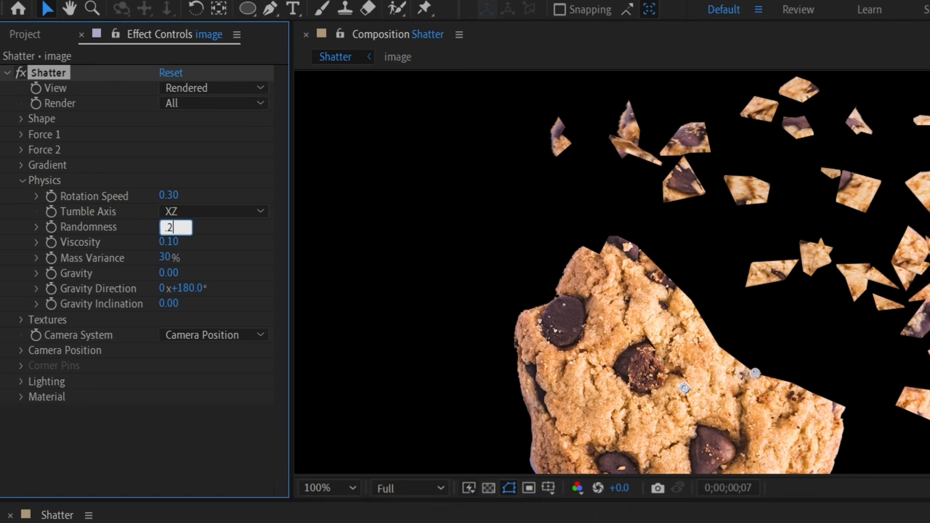
{"action": "type", "text": ".2"}
{"action": "key", "text": "Return"}
{"action": "left_click", "coordinate": [171, 241]}
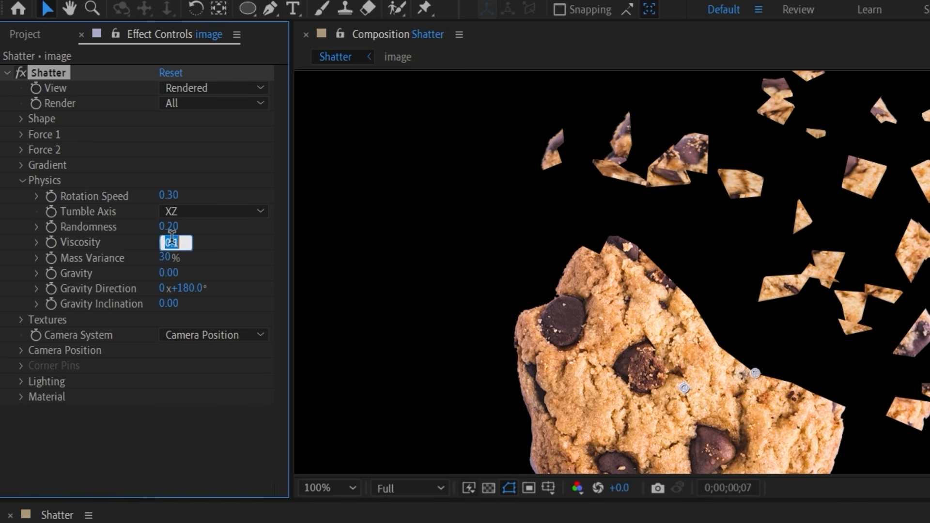
{"action": "key", "text": "Return"}
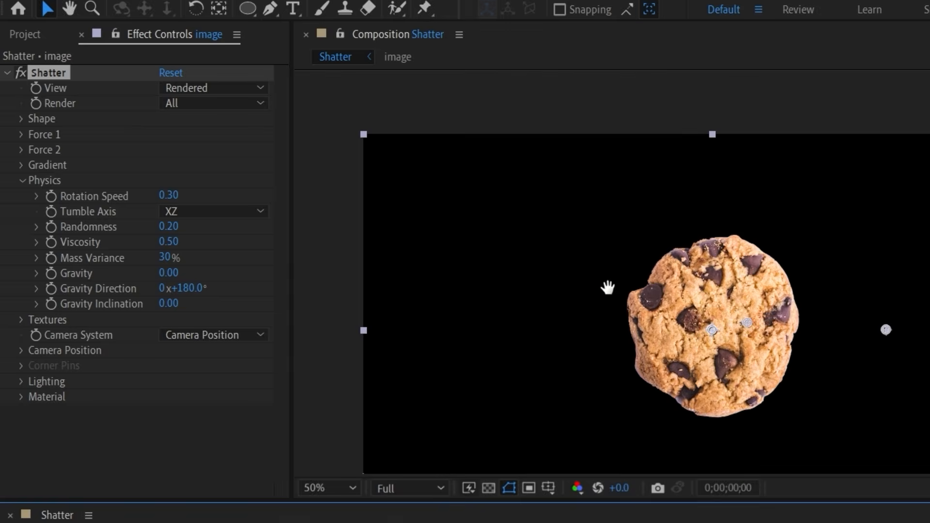
{"action": "key", "text": "space"}
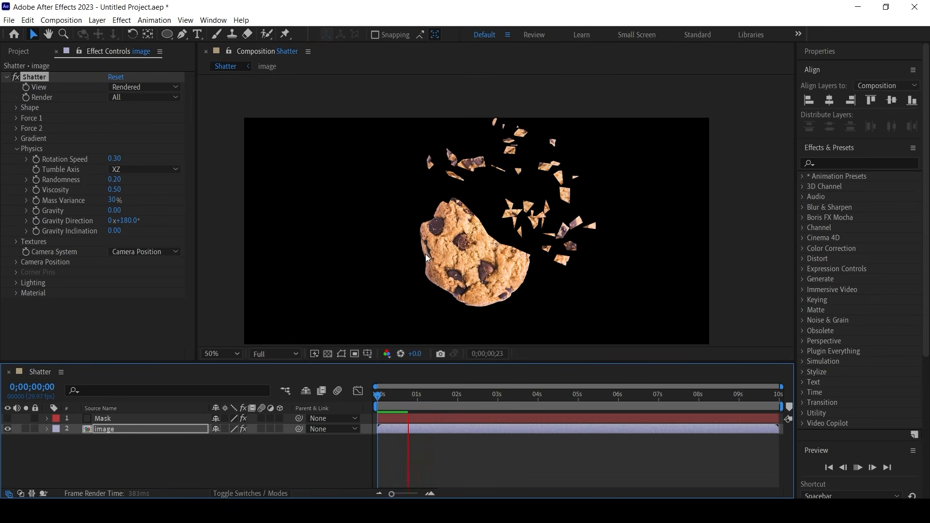
{"action": "key", "text": "space"}
{"action": "key", "text": "space"}
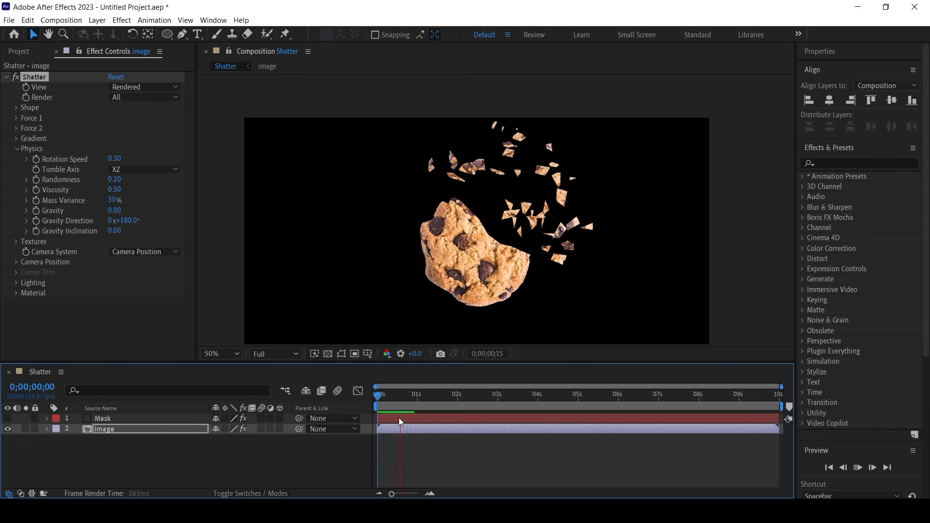
Set the shatter Viscosity to 0.1 for comparison
{"action": "left_click", "coordinate": [111, 190]}
{"action": "type", "text": ".1"}
{"action": "key", "text": "Return"}
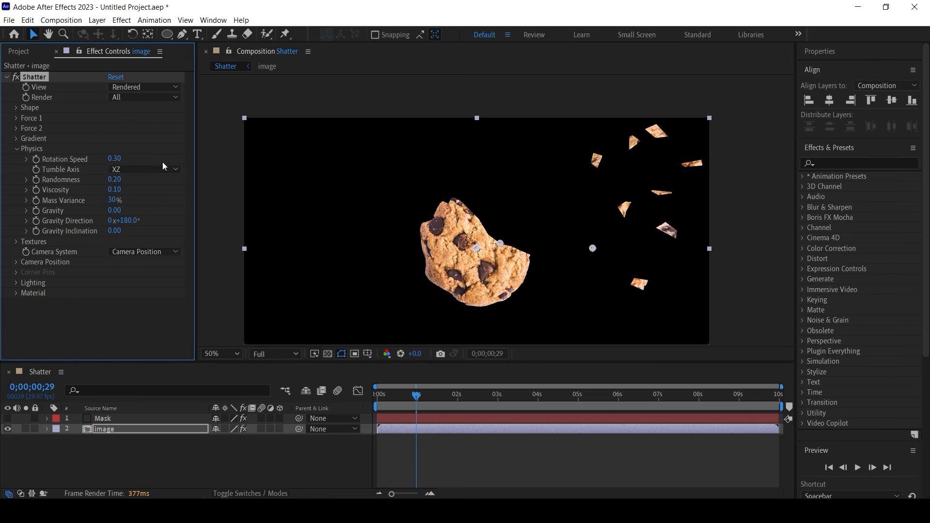
Set the preview resolution to Half and play back the low-viscosity shatter from the first frame
{"action": "key", "text": "Home"}
{"action": "left_click", "coordinate": [274, 354]}
{"action": "left_click", "coordinate": [289, 396]}
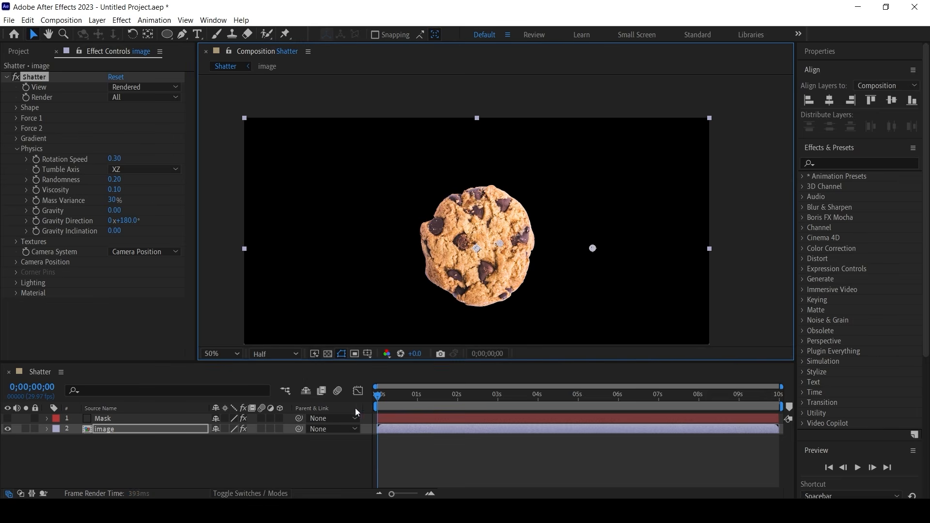
{"action": "key", "text": "space"}
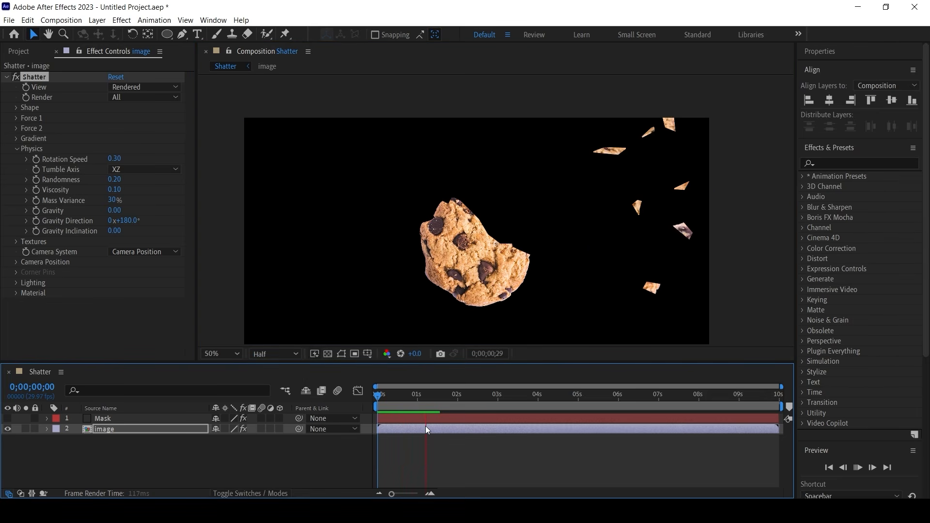
Restore the shatter Viscosity to 0.5 and play back from the first frame
{"action": "left_click", "coordinate": [115, 189]}
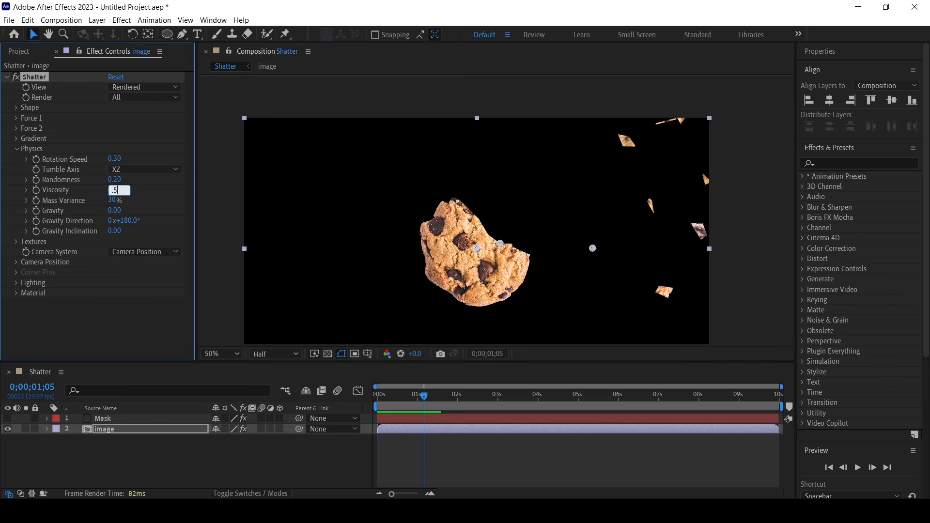
{"action": "key", "text": "Return"}
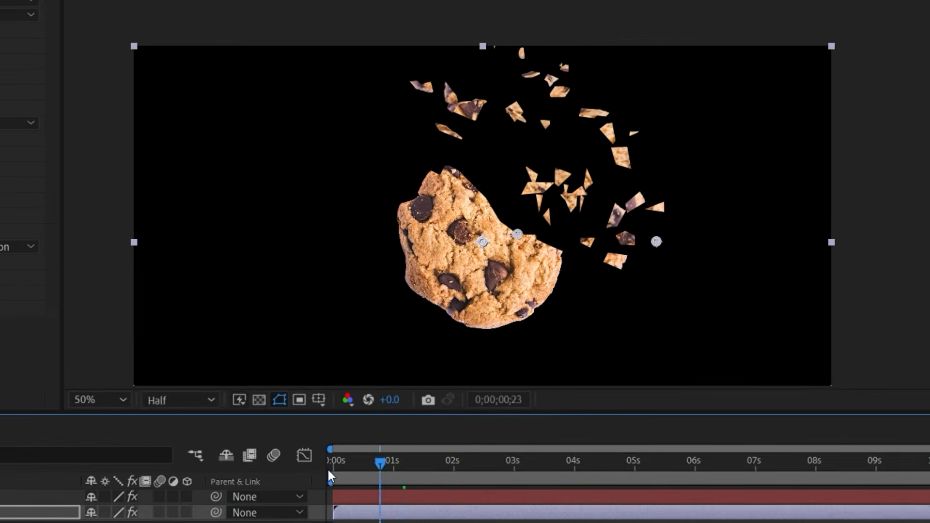
{"action": "left_click", "coordinate": [329, 471]}
{"action": "key", "text": "space"}
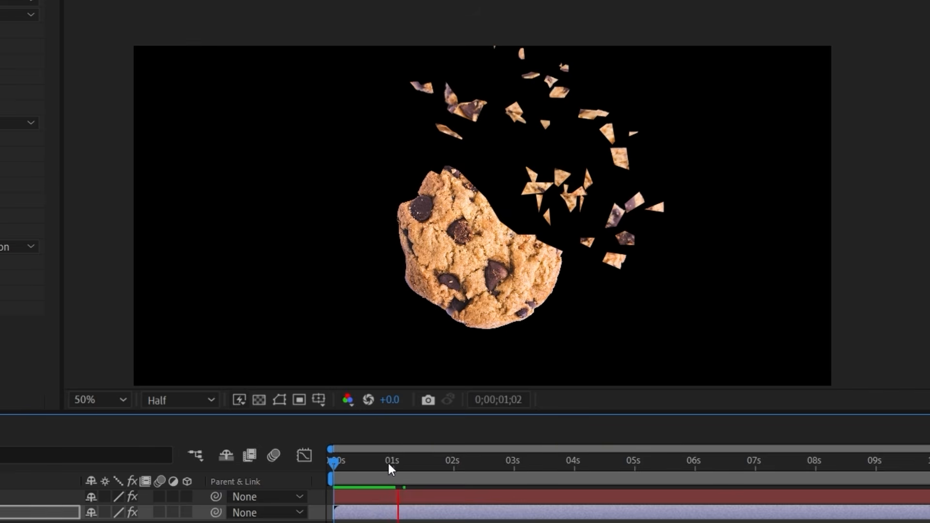
{"action": "left_click", "coordinate": [317, 290]}
{"action": "key", "text": "space"}
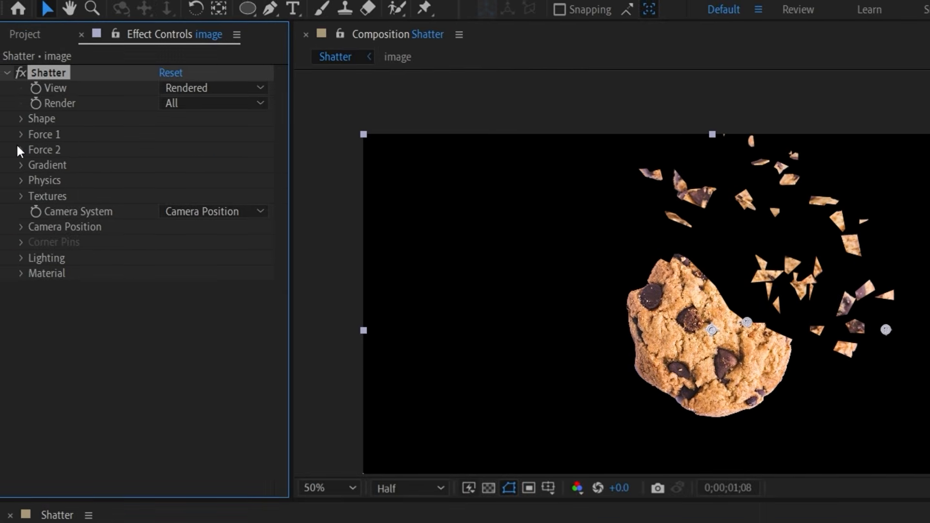
Keyframe the Force 1 Radius at 0 on frame 0;00;00;12, and play back the shatter from the first frame
{"action": "left_click", "coordinate": [20, 135]}
{"action": "left_click", "coordinate": [328, 522]}
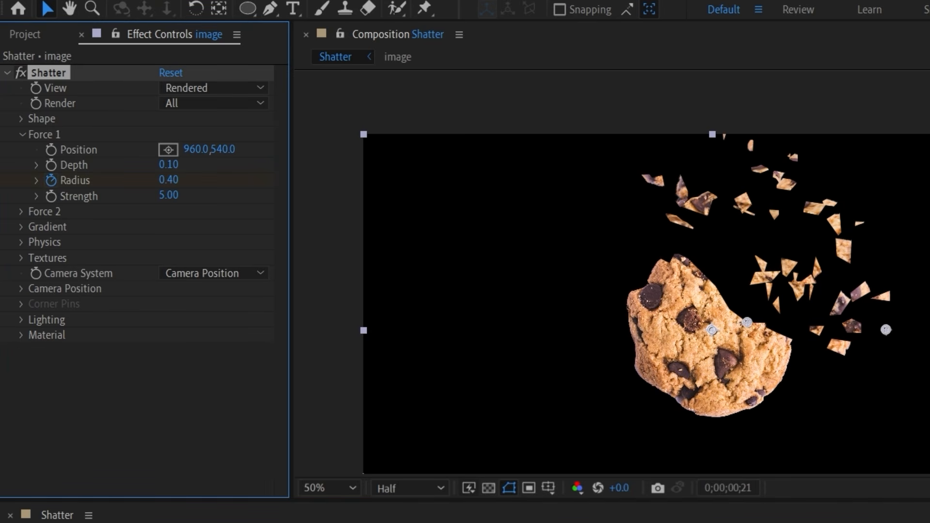
{"action": "left_click_drag", "start_coordinate": [557, 522], "coordinate": [529, 504]}
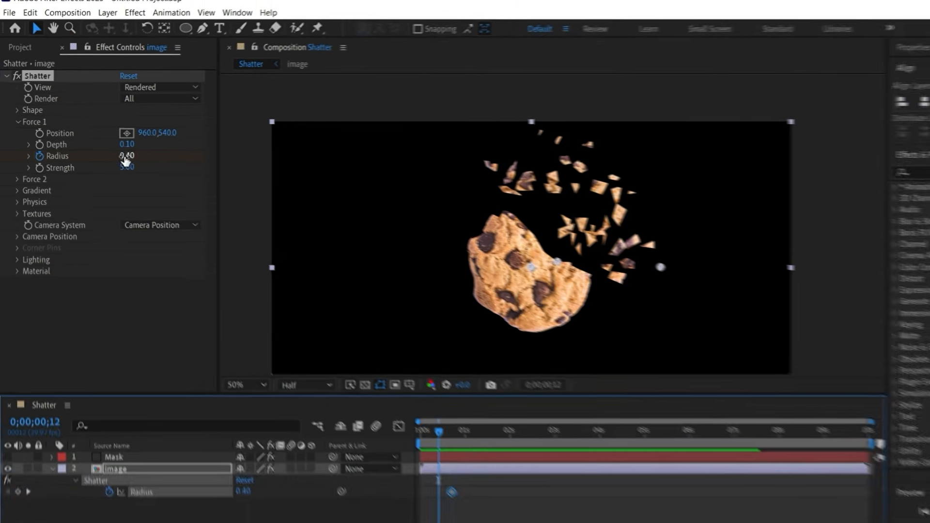
{"action": "left_click_drag", "start_coordinate": [128, 161], "coordinate": [83, 163]}
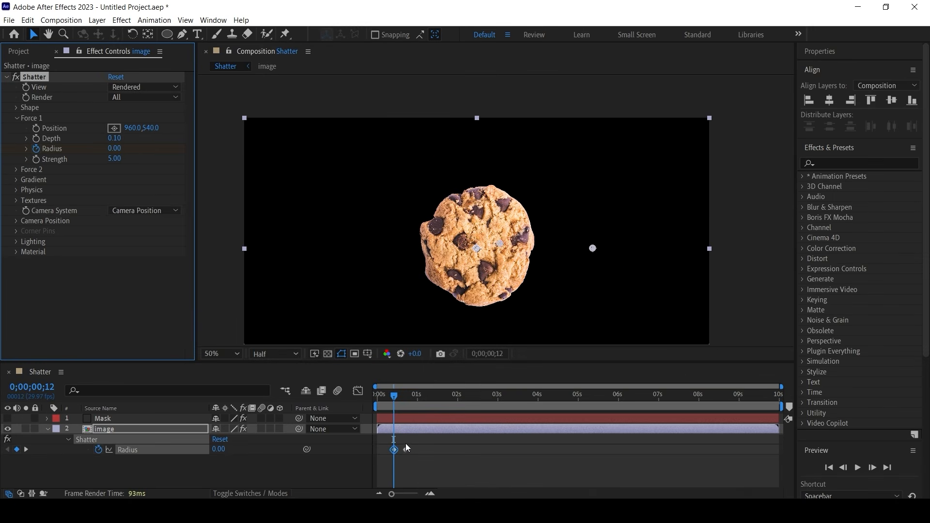
{"action": "scroll", "coordinate": [380, 437], "scroll_direction": "up", "scroll_amount": 2}
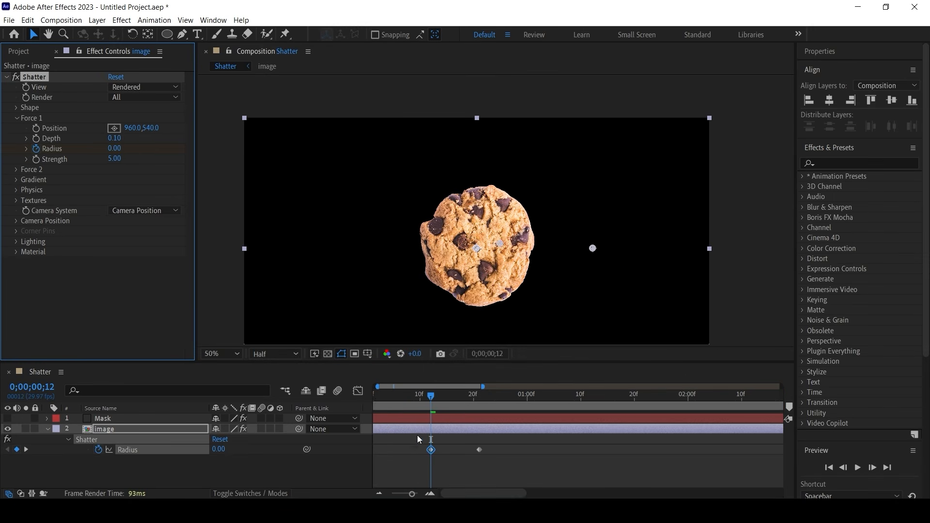
{"action": "key", "text": "Home"}
{"action": "key", "text": "space"}
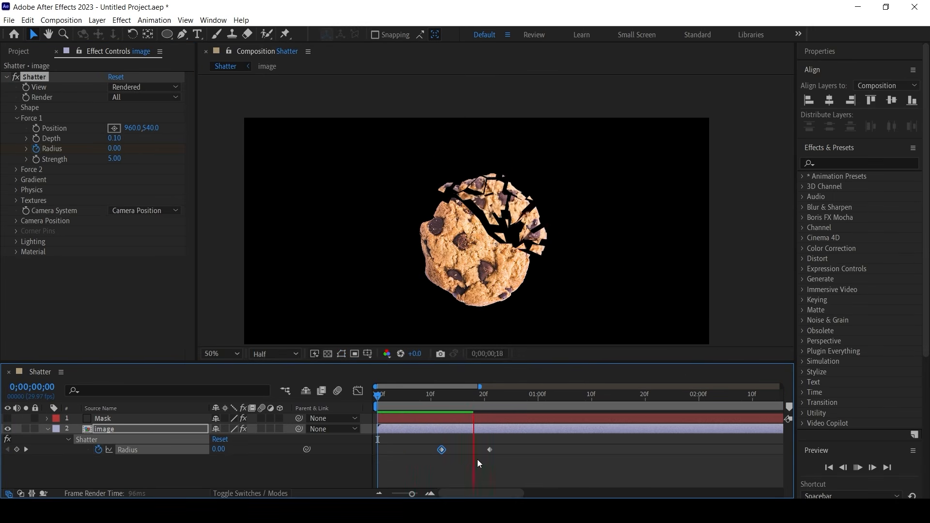
{"action": "key", "text": "space"}
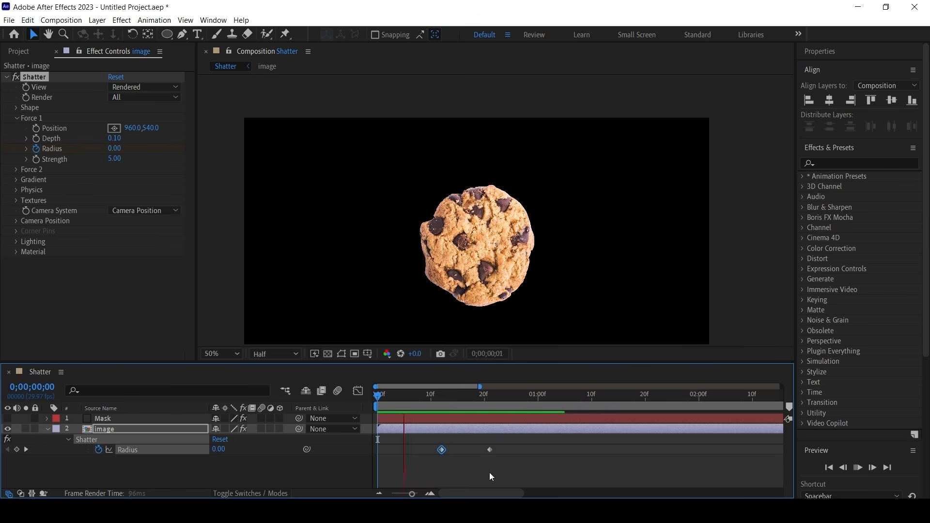
Shift both Radius keyframes to about frames 18 and 27, and play back from the first frame
{"action": "left_click_drag", "start_coordinate": [499, 443], "coordinate": [470, 456]}
{"action": "left_click_drag", "start_coordinate": [447, 397], "coordinate": [390, 406]}
{"action": "key", "text": "space"}
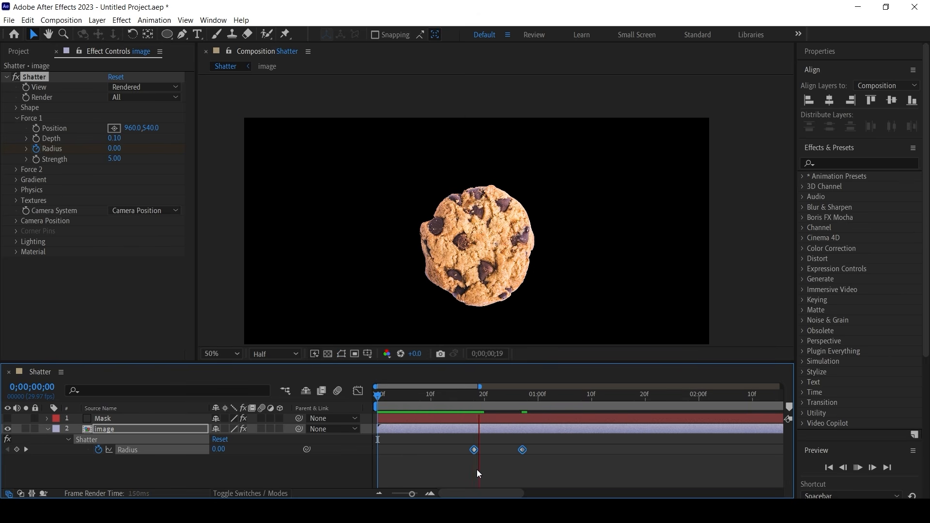
Try moving the Mask layer's mask path onto the cookie's lower-right side, undo the move, and scrub through the break
{"action": "left_click", "coordinate": [237, 354]}
{"action": "left_click", "coordinate": [237, 153]}
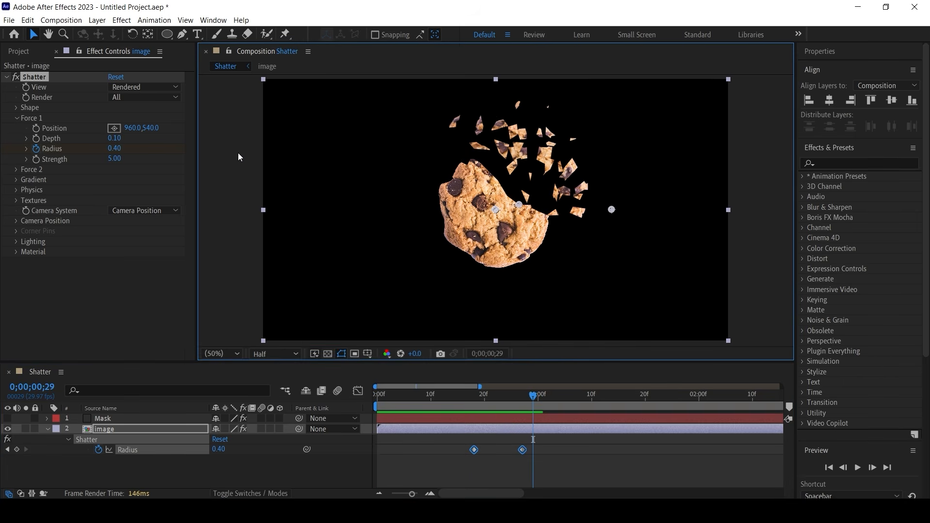
{"action": "left_click_drag", "start_coordinate": [481, 405], "coordinate": [505, 405]}
{"action": "left_click", "coordinate": [484, 419]}
{"action": "left_click", "coordinate": [523, 403]}
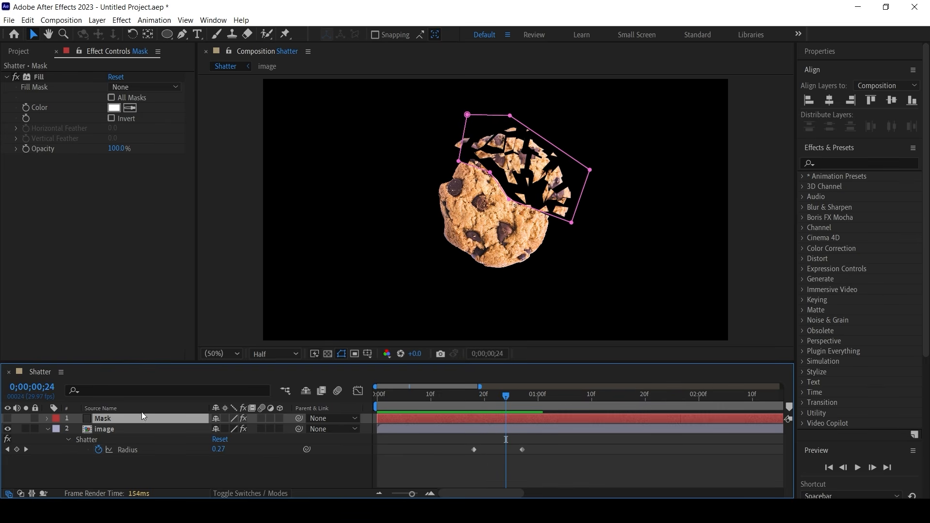
{"action": "key", "text": "u"}
{"action": "key", "text": "u"}
{"action": "left_click_drag", "start_coordinate": [451, 137], "coordinate": [538, 184]}
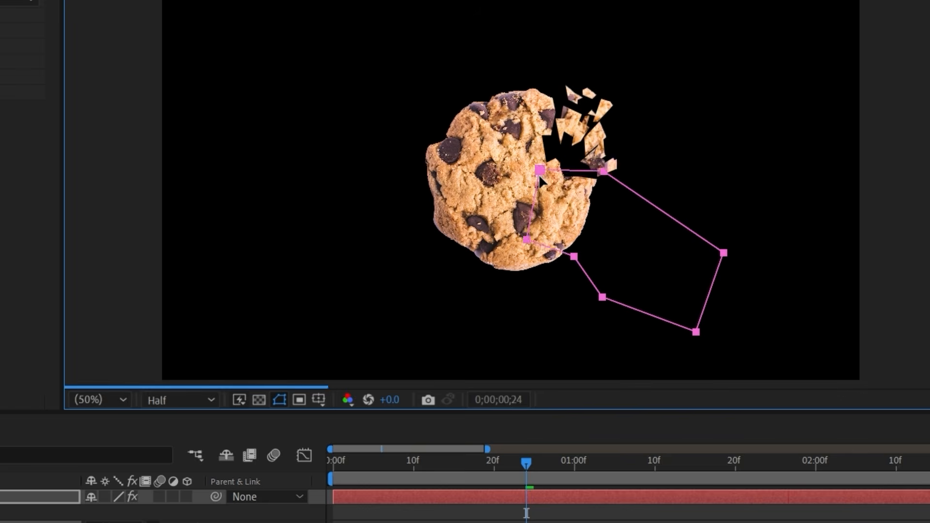
{"action": "key", "text": "ctrl+z"}
{"action": "left_click_drag", "start_coordinate": [516, 470], "coordinate": [539, 477]}
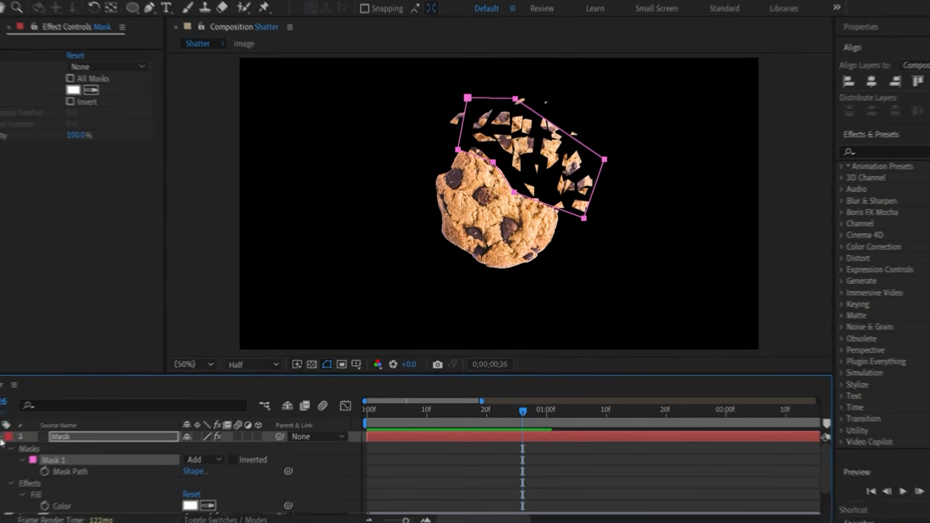
Set the Shatter shape's Repetitions to 200 on the image layer
{"action": "left_click", "coordinate": [47, 418]}
{"action": "left_click", "coordinate": [111, 428]}
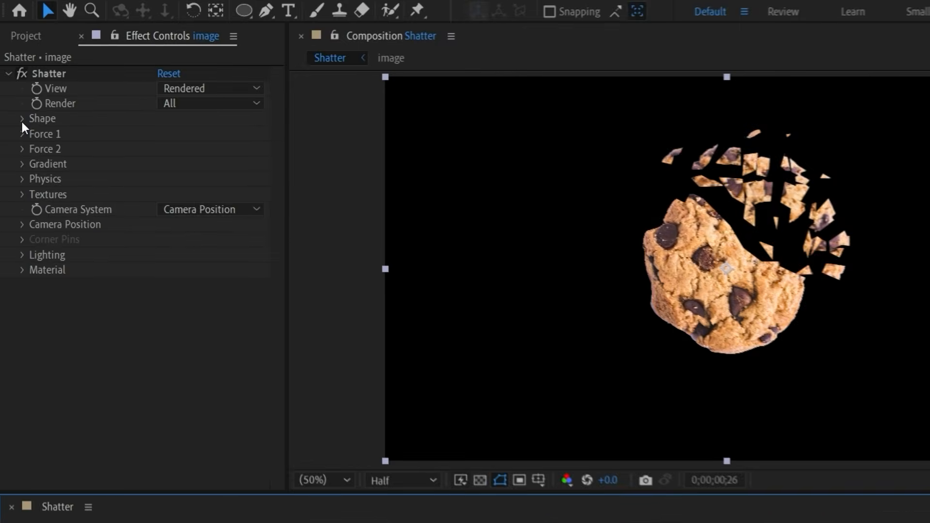
{"action": "left_click", "coordinate": [22, 120]}
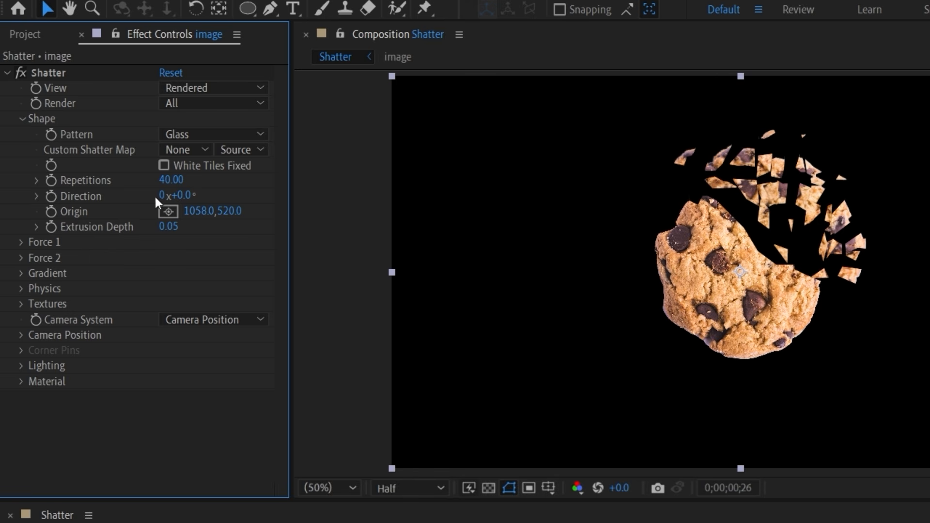
{"action": "left_click", "coordinate": [185, 187]}
{"action": "type", "text": "200"}
{"action": "key", "text": "Return"}
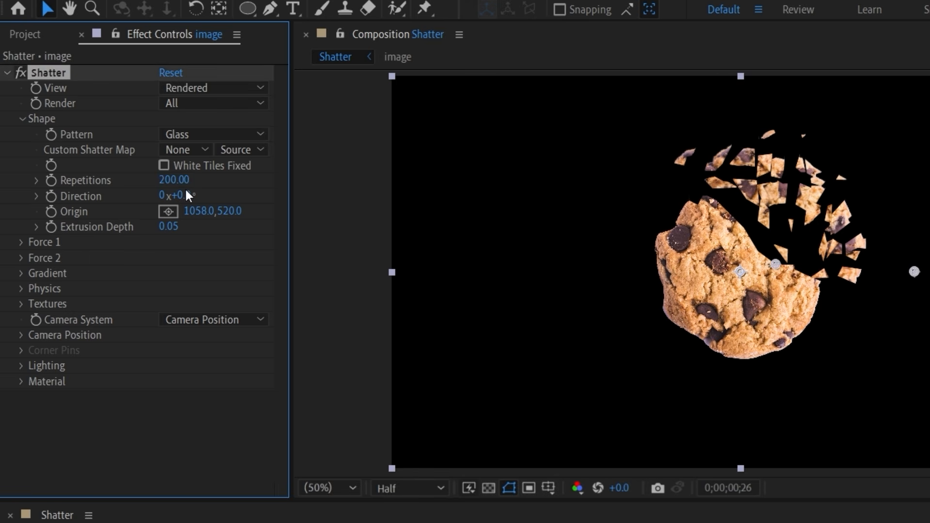
Set the preview resolution to Full and play back the finer shatter pieces
{"action": "scroll", "coordinate": [843, 178], "scroll_direction": "up", "scroll_amount": 1}
{"action": "left_click_drag", "start_coordinate": [666, 294], "coordinate": [619, 373]}
{"action": "key", "text": "v"}
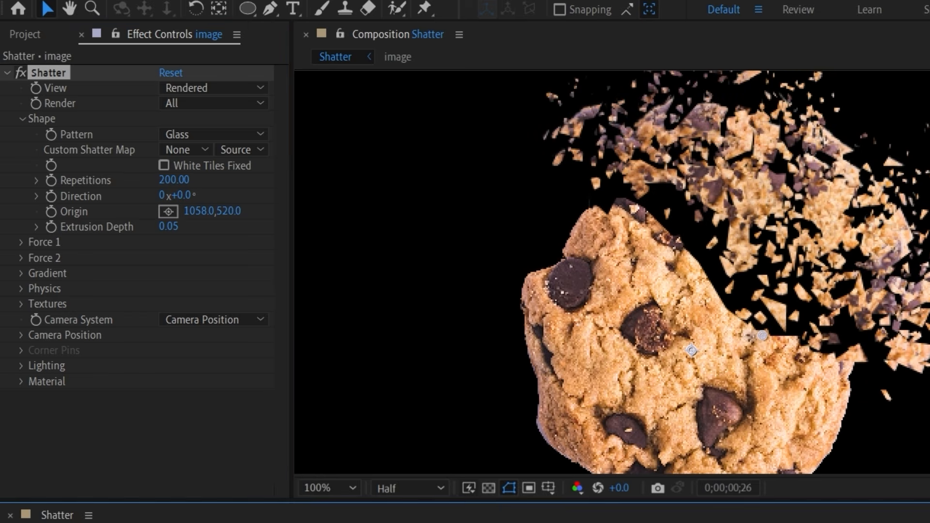
{"action": "key", "text": "space"}
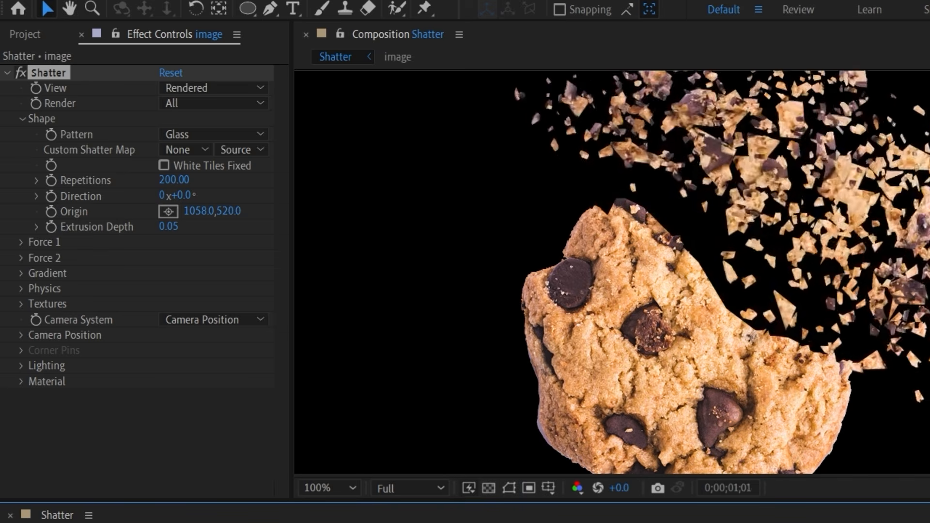
{"action": "left_click", "coordinate": [321, 490]}
{"action": "left_click", "coordinate": [353, 185]}
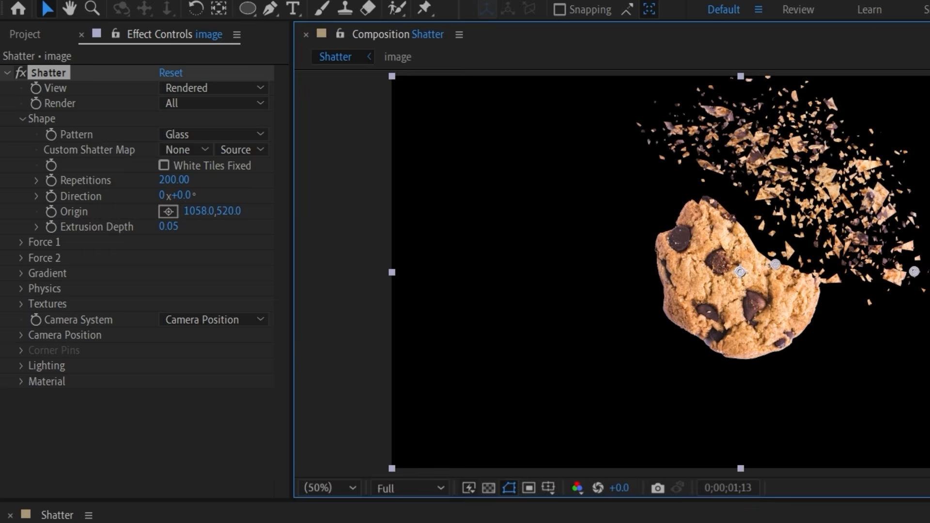
{"action": "key", "text": "space"}
{"action": "key", "text": "space"}
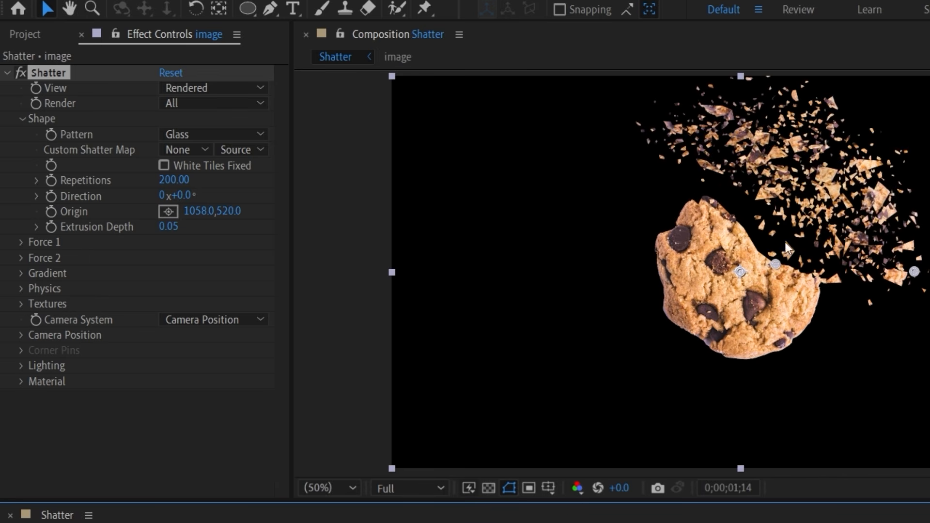
Inspect the flying pieces up close and set the Shatter shape's Extrusion Depth to 0
{"action": "scroll", "coordinate": [828, 193], "scroll_direction": "up", "scroll_amount": 2}
{"action": "left_click_drag", "start_coordinate": [860, 189], "coordinate": [850, 385]}
{"action": "scroll", "coordinate": [731, 261], "scroll_direction": "up", "scroll_amount": 2}
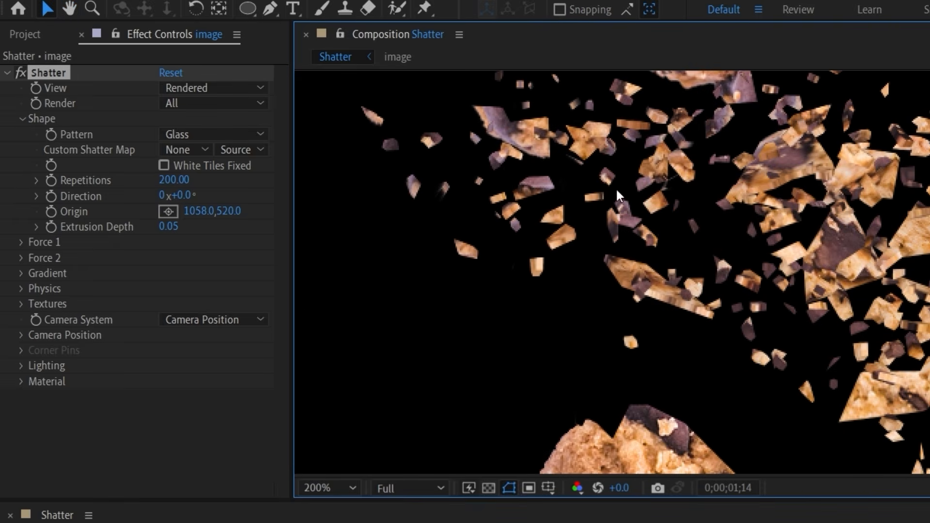
{"action": "left_click", "coordinate": [170, 228]}
{"action": "type", "text": "0"}
{"action": "key", "text": "Return"}
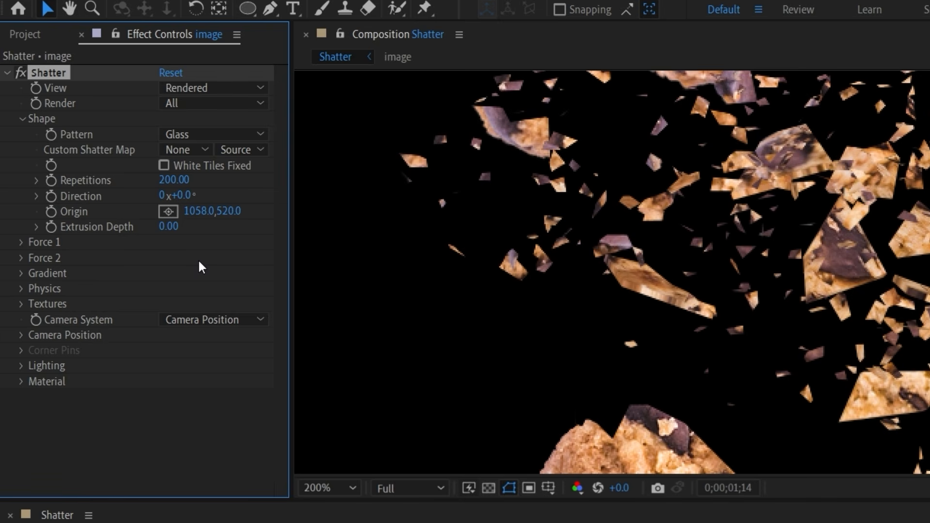
Set the Shatter Physics Randomness to 0.5 and Viscosity to 0.6, and play back the whole composition from the first frame
{"action": "left_click", "coordinate": [21, 289]}
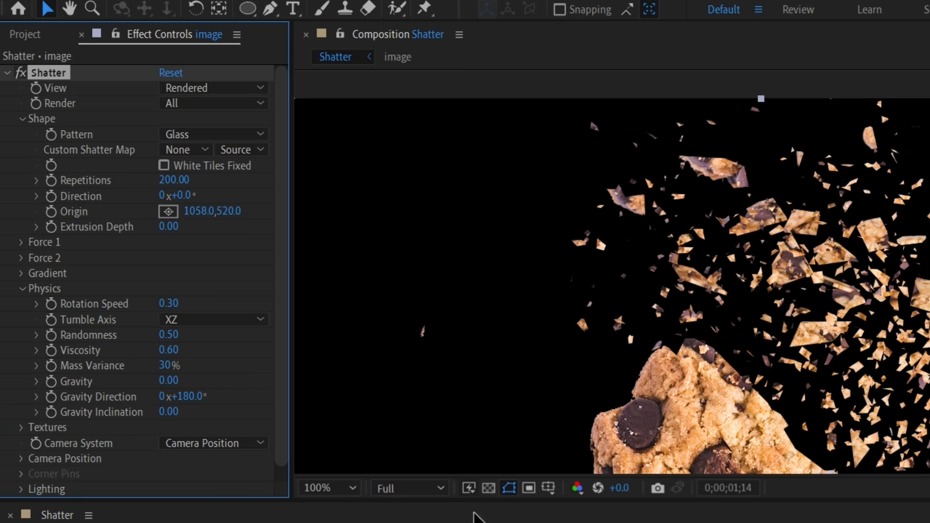
{"action": "left_click", "coordinate": [334, 488]}
{"action": "left_click", "coordinate": [362, 185]}
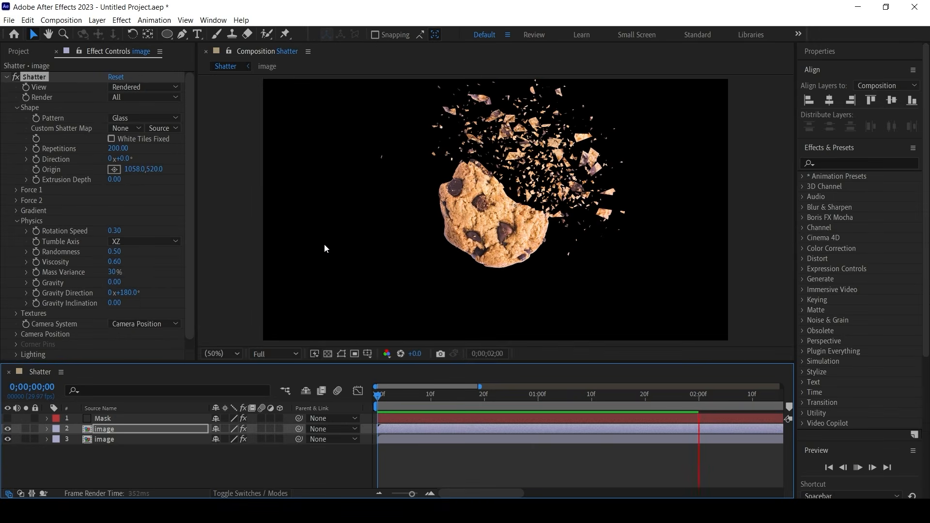
{"action": "key", "text": "space"}
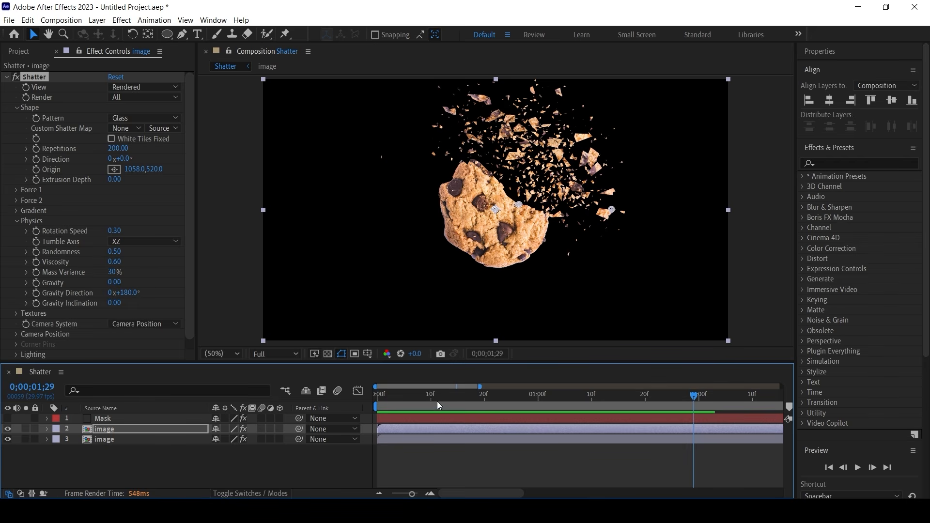
{"action": "key", "text": "Home"}
{"action": "key", "text": "space"}
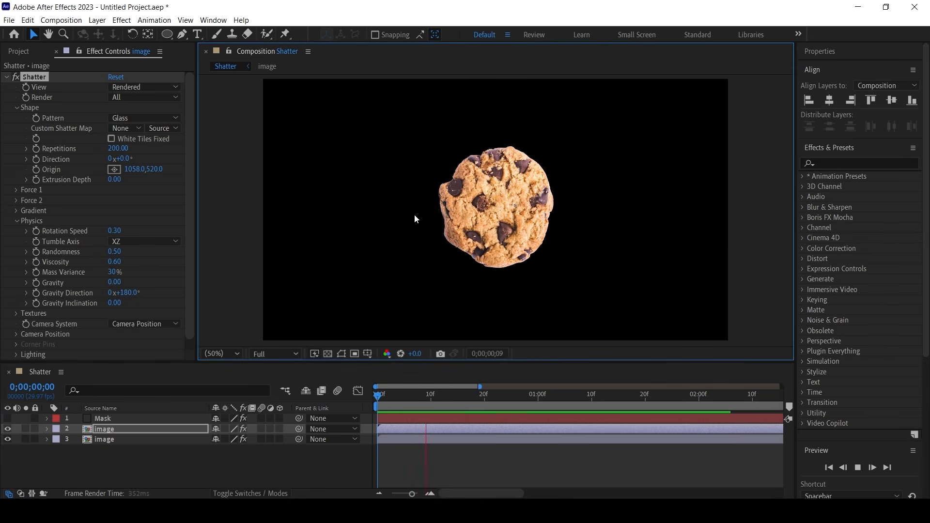
{"action": "key", "text": "space"}
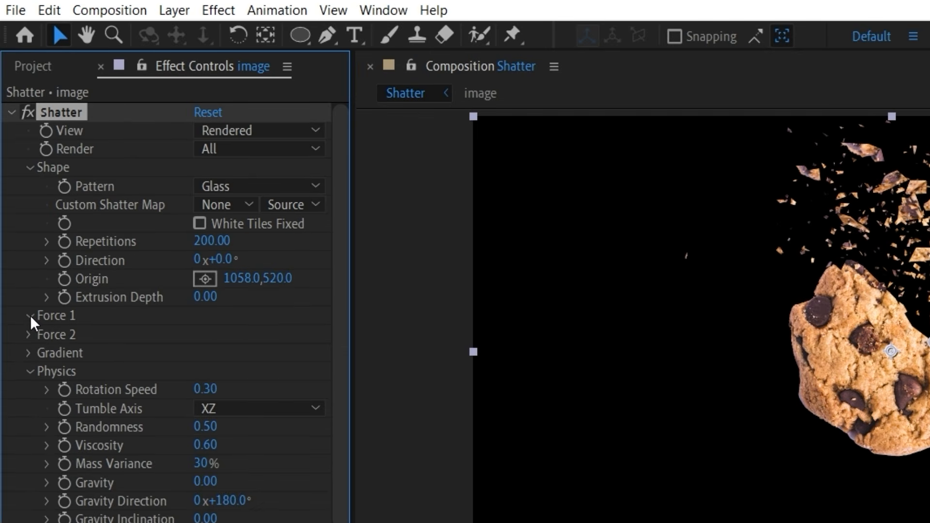
Set the Force 1 Strength to 4 and play back from the first frame
{"action": "left_click", "coordinate": [27, 281]}
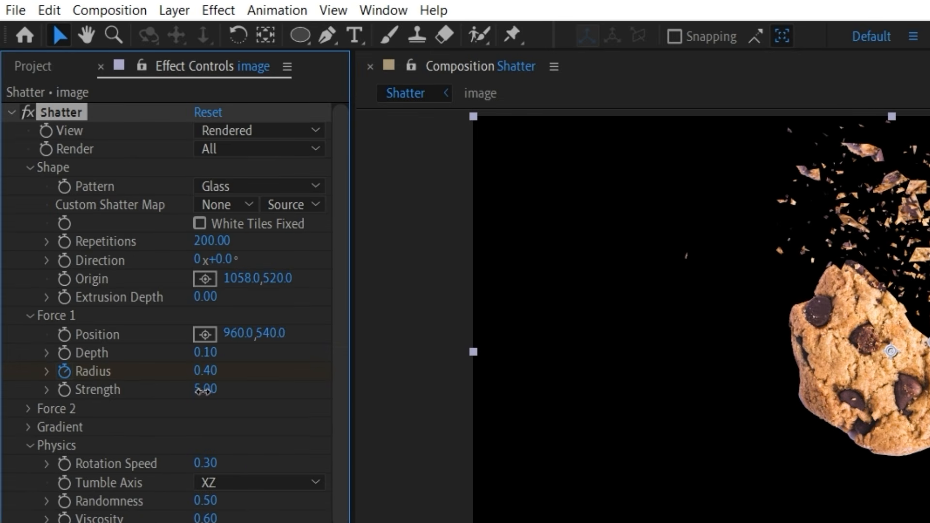
{"action": "type", "text": "4"}
{"action": "key", "text": "Return"}
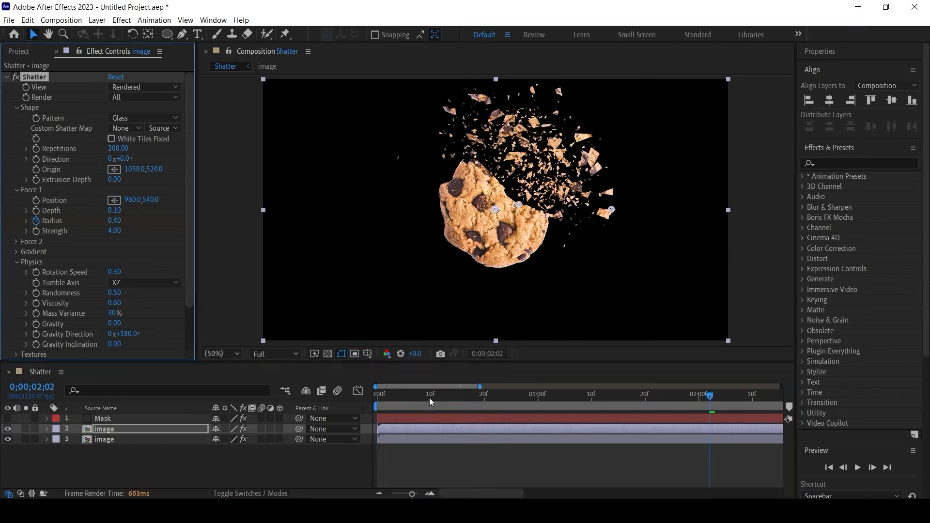
{"action": "left_click", "coordinate": [429, 401]}
{"action": "key", "text": "space"}
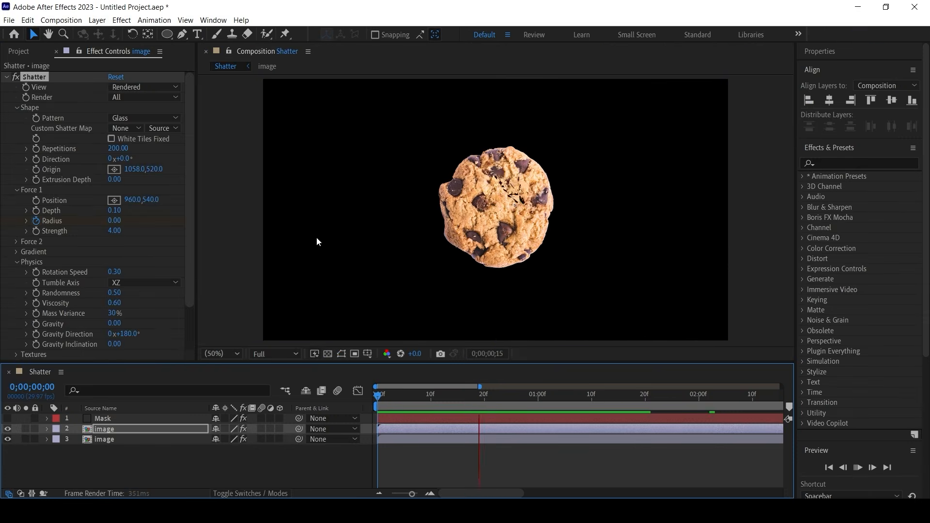
{"action": "key", "text": "space"}
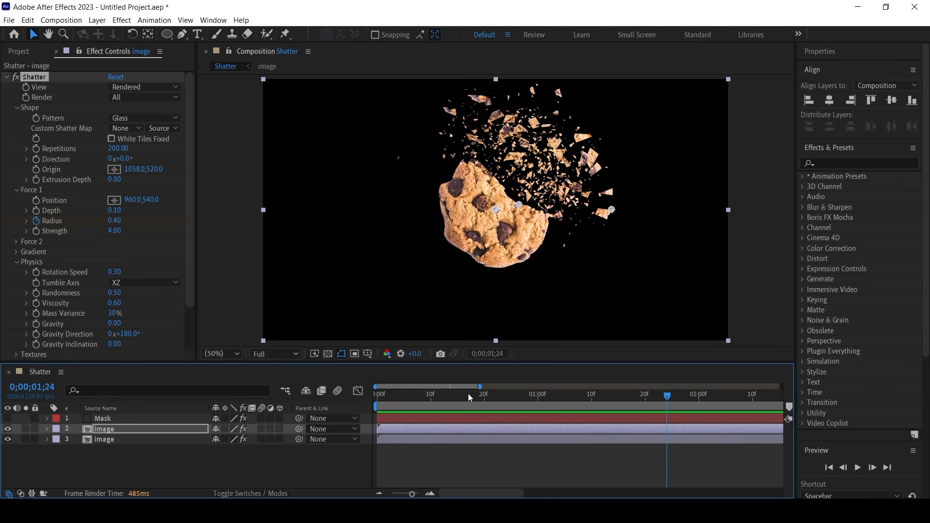
Reveal the upper image layer's Radius keyframes, go to frame 20, and collapse the Shatter settings on both image layers
{"action": "key", "text": "u"}
{"action": "mouse_move", "coordinate": [467, 393]}
{"action": "left_mouse_down"}
{"action": "mouse_move", "coordinate": [556, 390]}
{"action": "mouse_move", "coordinate": [460, 394]}
{"action": "mouse_move", "coordinate": [543, 394]}
{"action": "mouse_move", "coordinate": [484, 393]}
{"action": "left_mouse_up"}
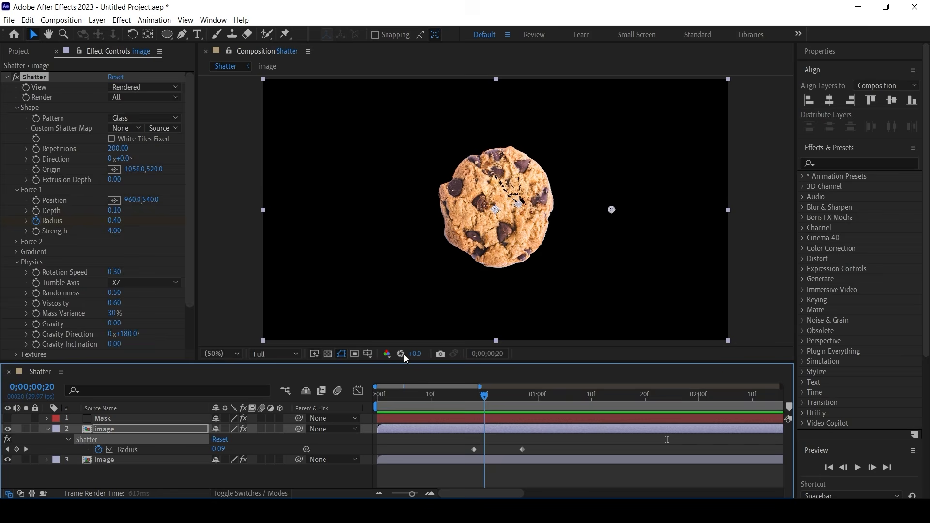
{"action": "left_click", "coordinate": [8, 77]}
{"action": "left_click_drag", "start_coordinate": [426, 460], "coordinate": [416, 458]}
{"action": "left_click", "coordinate": [7, 77]}
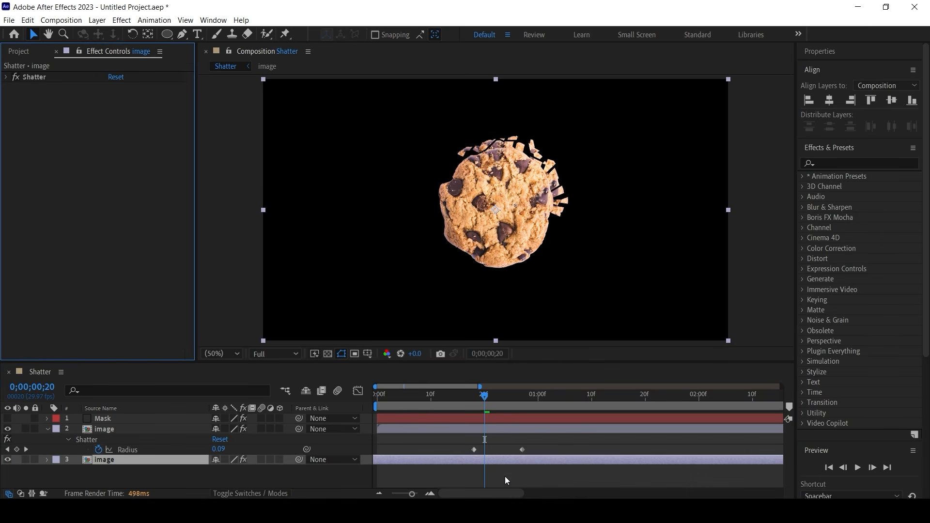
Draw three circular masks on the Mask layer over the cookie's upper-right, lower-right and left edges
{"action": "left_click", "coordinate": [117, 419]}
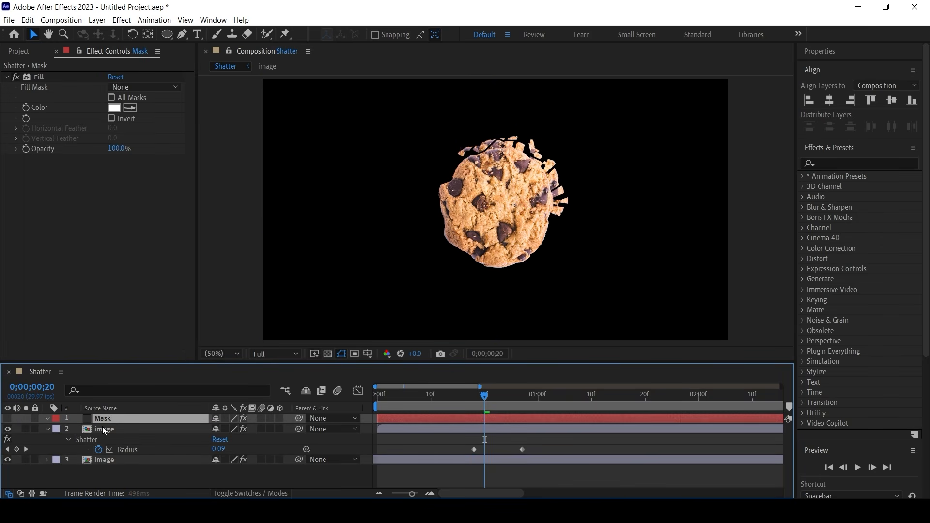
{"action": "left_click", "coordinate": [463, 394]}
{"action": "key", "text": "q"}
{"action": "left_click_drag", "start_coordinate": [492, 124], "coordinate": [552, 178]}
{"action": "mouse_move", "coordinate": [523, 232]}
{"action": "left_mouse_down"}
{"action": "mouse_move", "coordinate": [565, 270]}
{"action": "mouse_move", "coordinate": [619, 281]}
{"action": "left_mouse_up"}
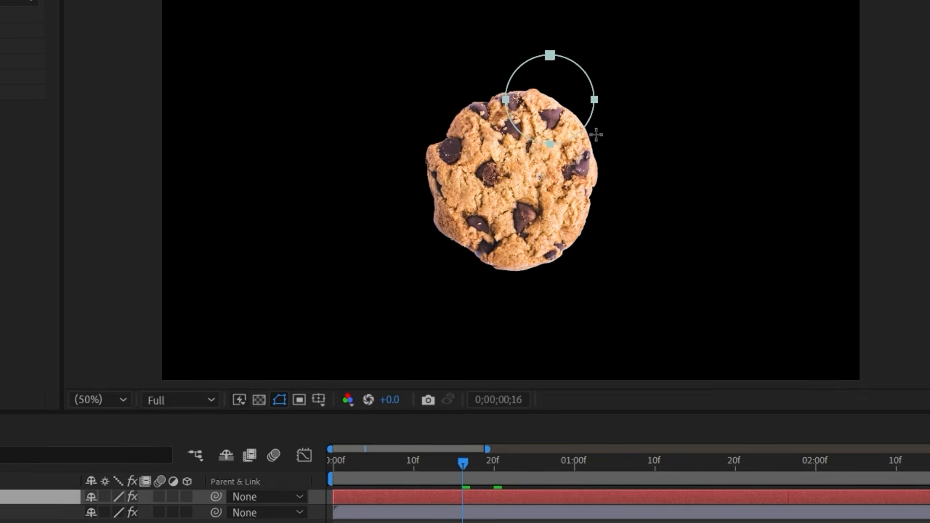
{"action": "left_click_drag", "start_coordinate": [398, 134], "coordinate": [456, 198]}
Preview the shatter with the circular masks, and delete all three masks
{"action": "mouse_move", "coordinate": [463, 463]}
{"action": "left_mouse_down"}
{"action": "mouse_move", "coordinate": [300, 454]}
{"action": "mouse_move", "coordinate": [489, 472]}
{"action": "mouse_move", "coordinate": [469, 470]}
{"action": "left_mouse_up"}
{"action": "key", "text": "space"}
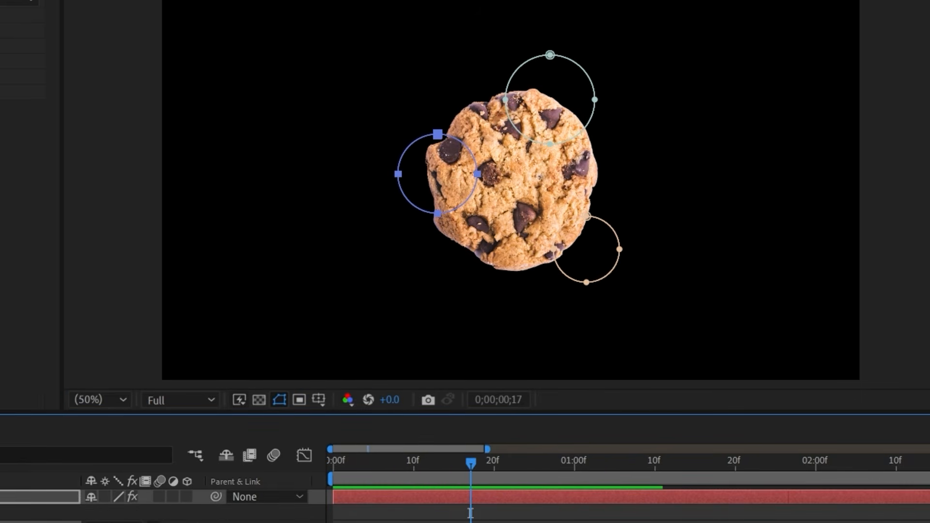
{"action": "key", "text": "ctrl+a"}
{"action": "key", "text": "Delete"}
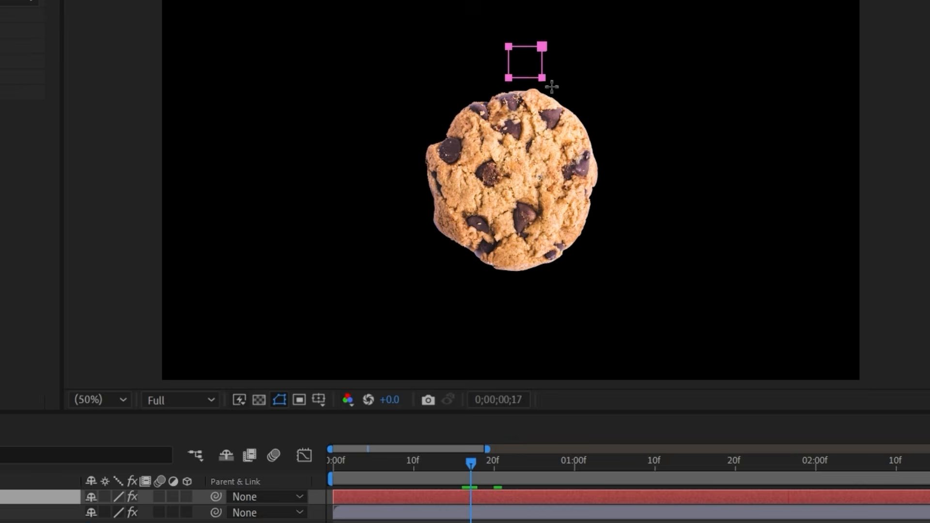
Add a second square mask over the cookie's upper-right edge, preview the shatter, and delete the square masks
{"action": "left_click_drag", "start_coordinate": [551, 86], "coordinate": [577, 128]}
{"action": "left_click_drag", "start_coordinate": [471, 463], "coordinate": [372, 466]}
{"action": "key", "text": "space"}
{"action": "key", "text": "space"}
{"action": "key", "text": "ctrl+a"}
{"action": "key", "text": "Delete"}
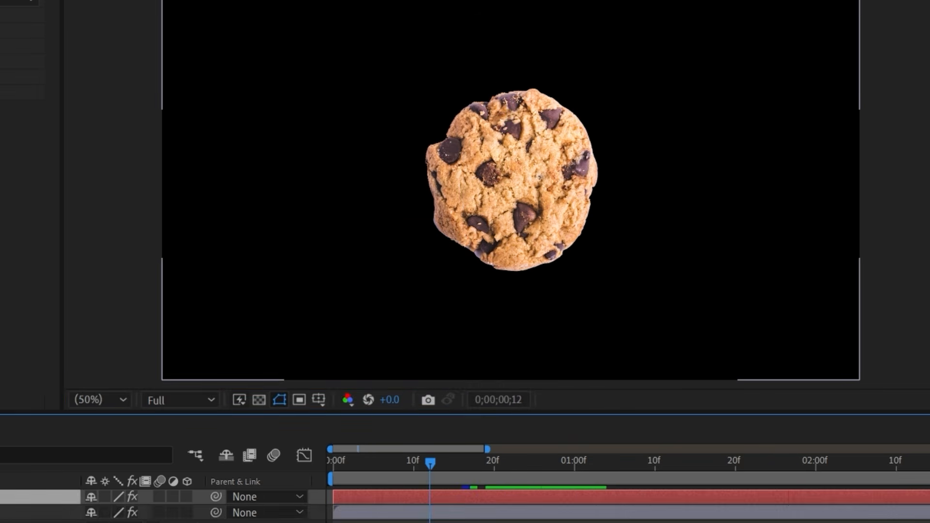
Preview the shatter with a wide rectangular mask across the cookie's middle, and with a circular mask over its upper-right edge
{"action": "left_click_drag", "start_coordinate": [362, 163], "coordinate": [626, 201]}
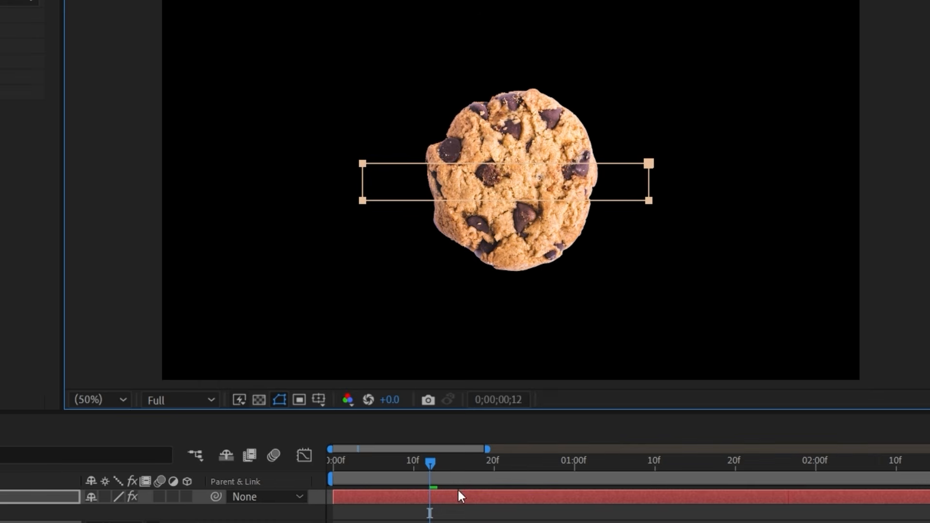
{"action": "left_click", "coordinate": [504, 507]}
{"action": "key", "text": "space"}
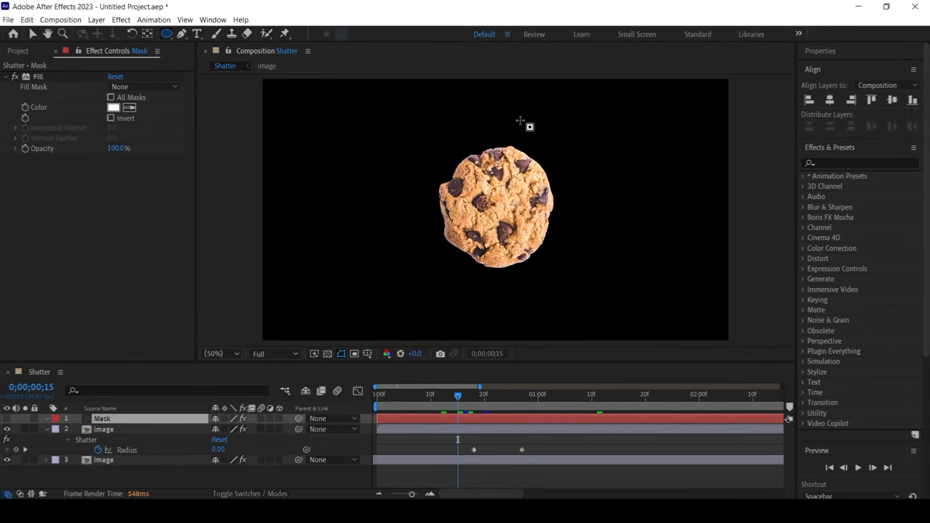
{"action": "left_click_drag", "start_coordinate": [529, 95], "coordinate": [573, 192]}
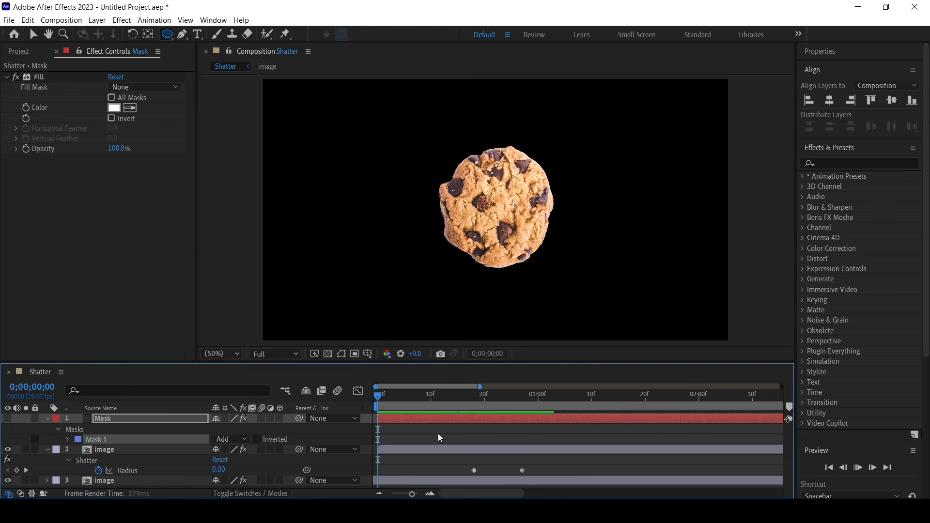
{"action": "key", "text": "space"}
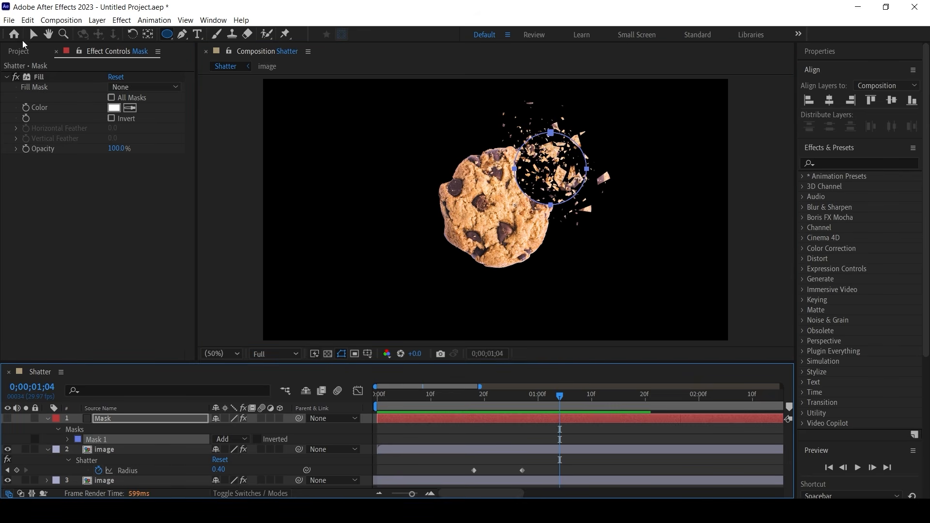
Collapse the Mask and upper image layers, and import wood.png into the project
{"action": "left_click", "coordinate": [19, 52]}
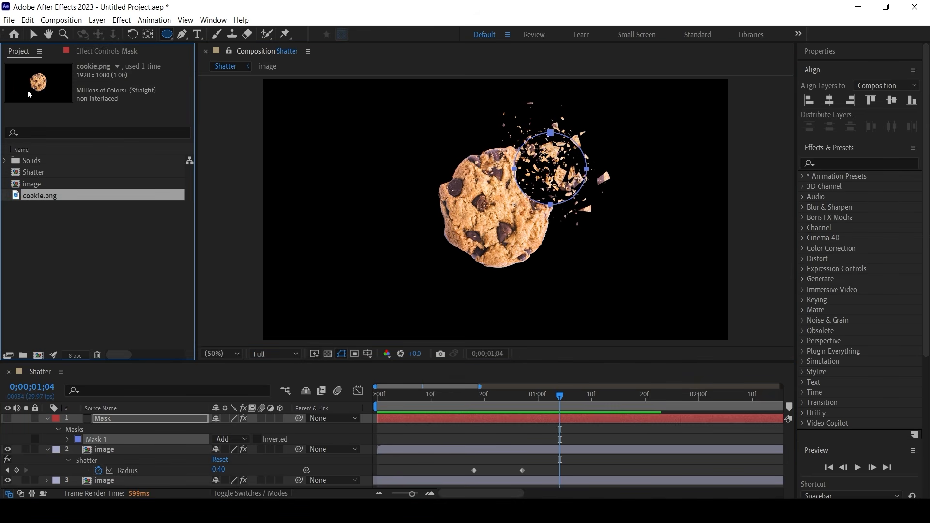
{"action": "left_click", "coordinate": [71, 245]}
{"action": "left_click", "coordinate": [47, 419]}
{"action": "left_click", "coordinate": [47, 429]}
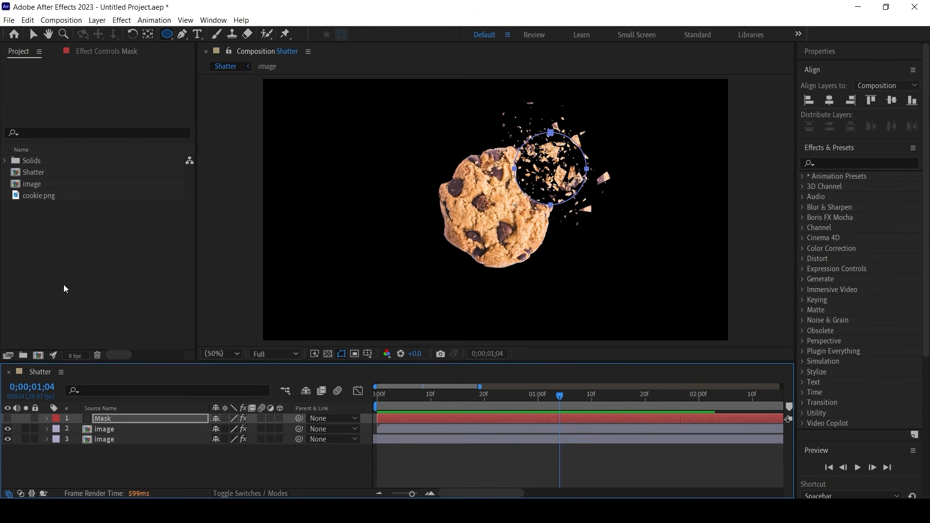
{"action": "double_click", "coordinate": [74, 340]}
{"action": "left_click", "coordinate": [281, 127]}
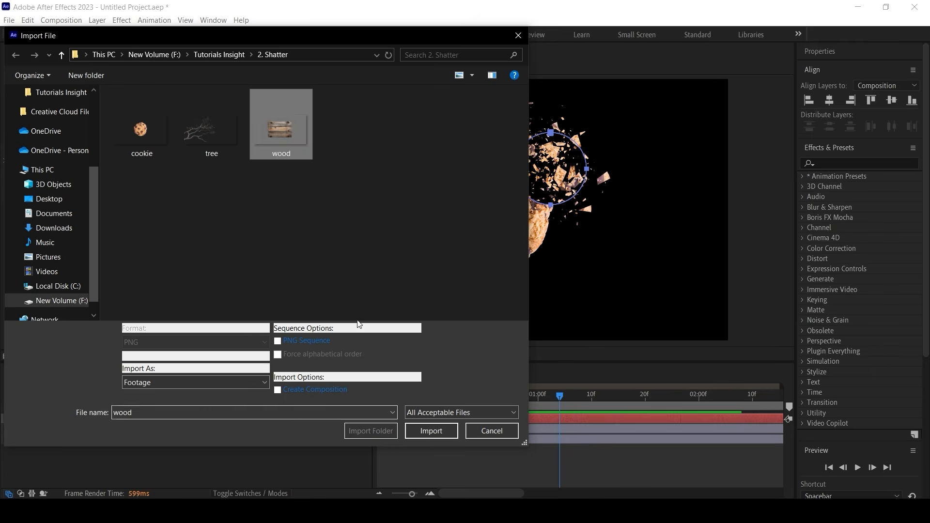
{"action": "left_click", "coordinate": [430, 431]}
Replace cookie.png with wood.png in the image composition and return to the Shatter composition
{"action": "double_click", "coordinate": [114, 431]}
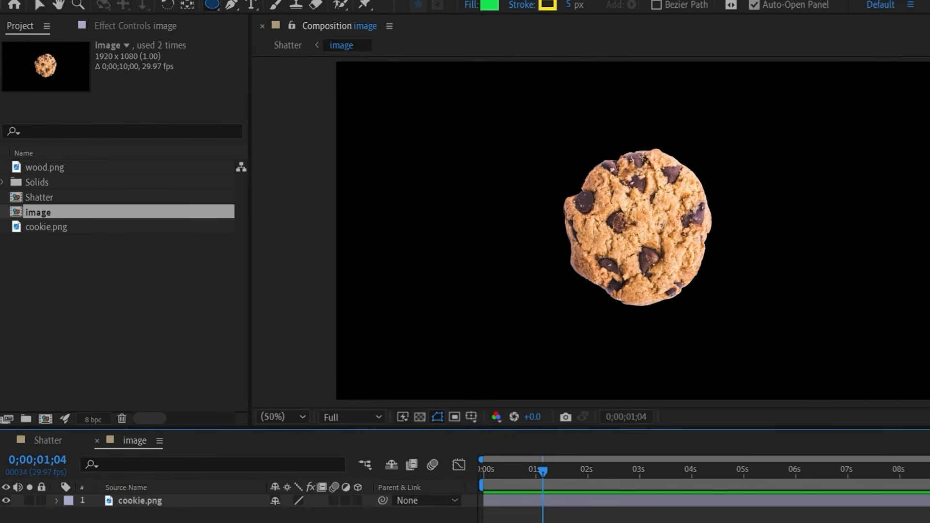
{"action": "left_click", "coordinate": [494, 463]}
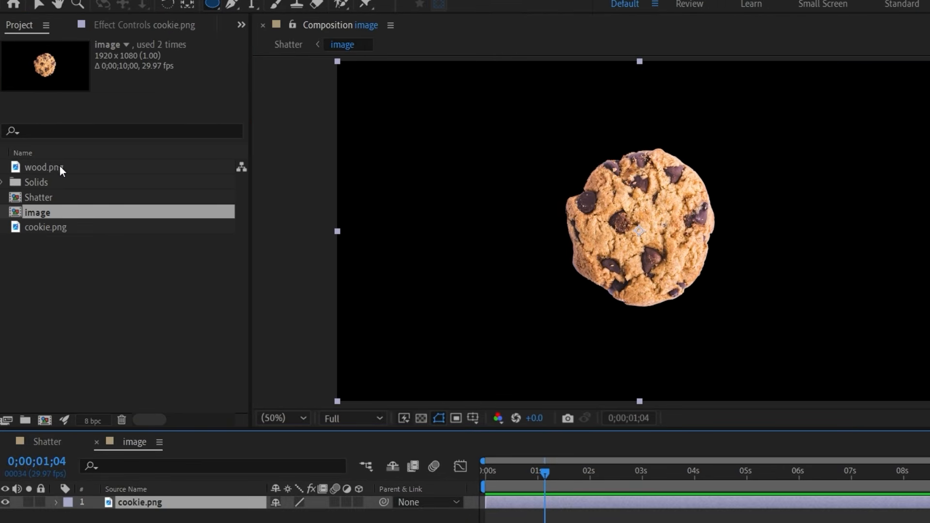
{"action": "left_click_drag", "start_coordinate": [56, 167], "coordinate": [672, 503]}
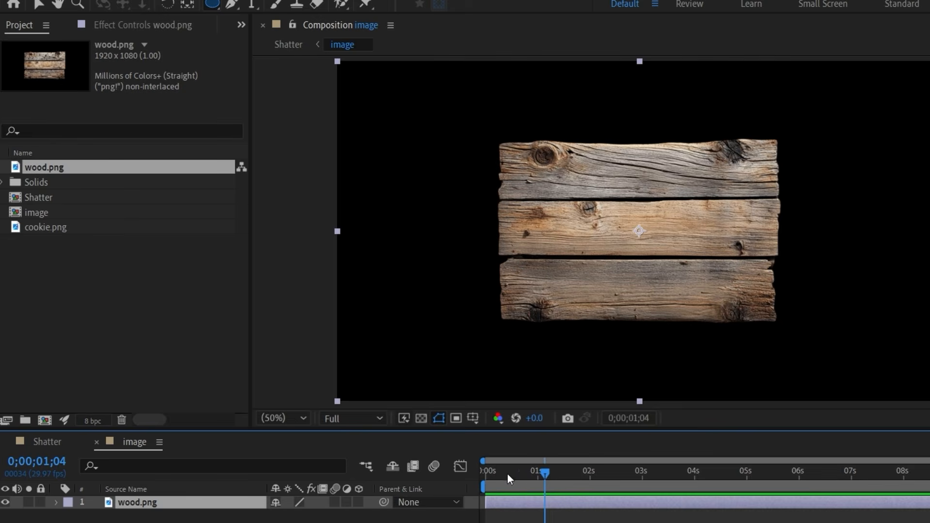
{"action": "left_click", "coordinate": [47, 442]}
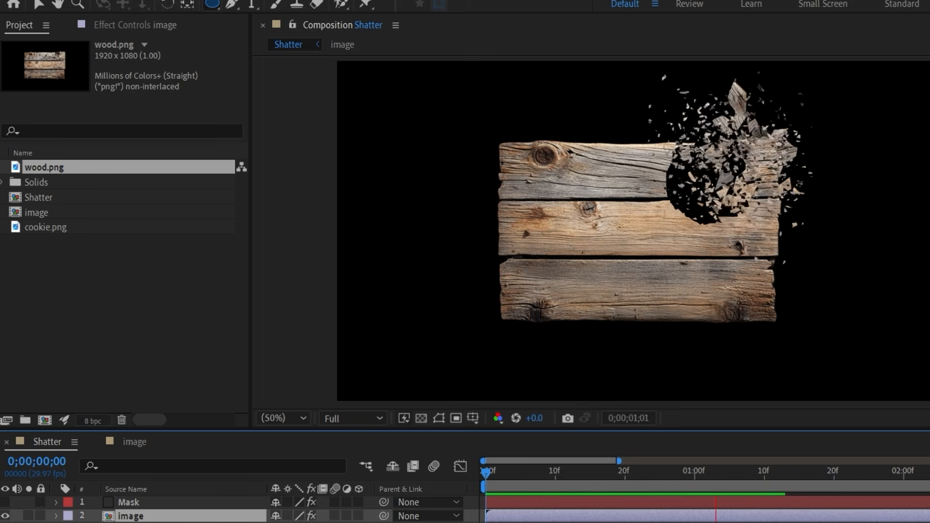
Set the preview resolution to Half and move the Mask layer's circular mask onto the wood's upper-right corner
{"action": "left_click", "coordinate": [595, 504]}
{"action": "key", "text": "m"}
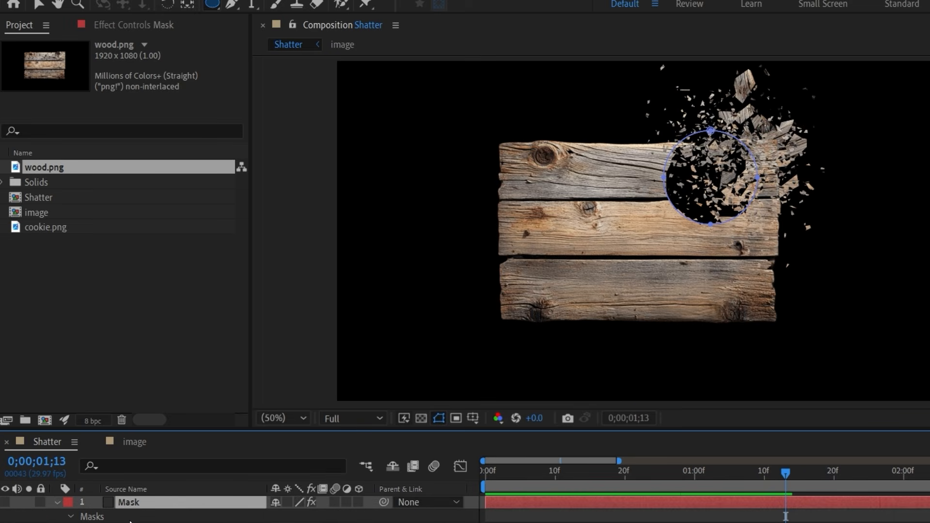
{"action": "left_click_drag", "start_coordinate": [714, 130], "coordinate": [770, 125]}
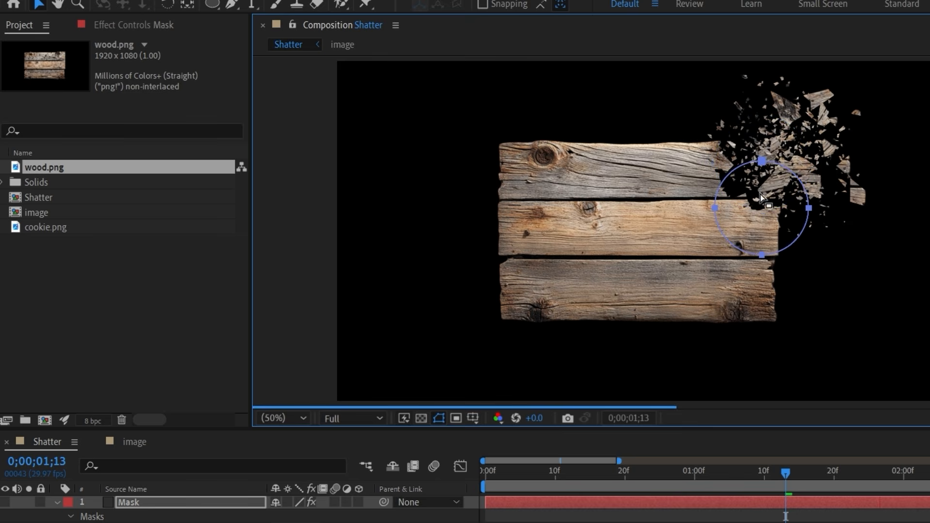
{"action": "left_click", "coordinate": [339, 418]}
{"action": "left_click", "coordinate": [346, 471]}
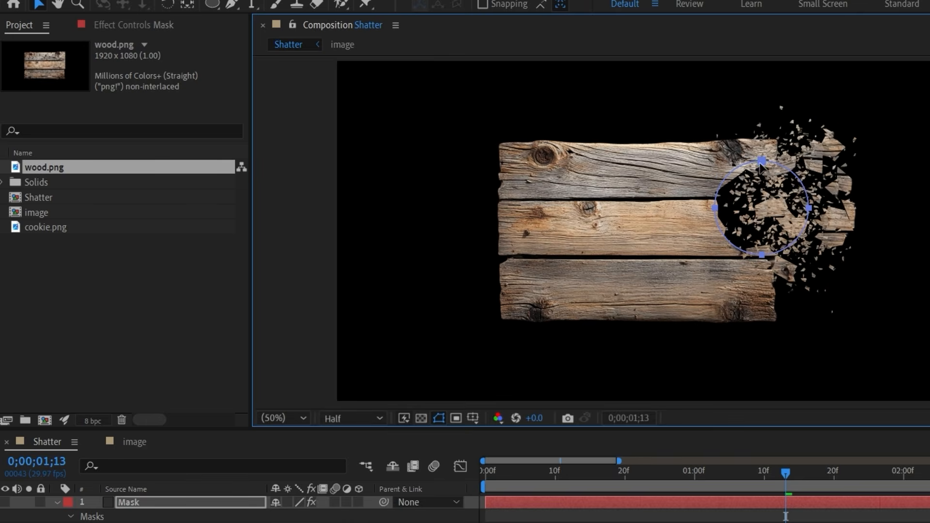
{"action": "left_click_drag", "start_coordinate": [759, 165], "coordinate": [762, 128]}
{"action": "left_click_drag", "start_coordinate": [706, 102], "coordinate": [765, 132]}
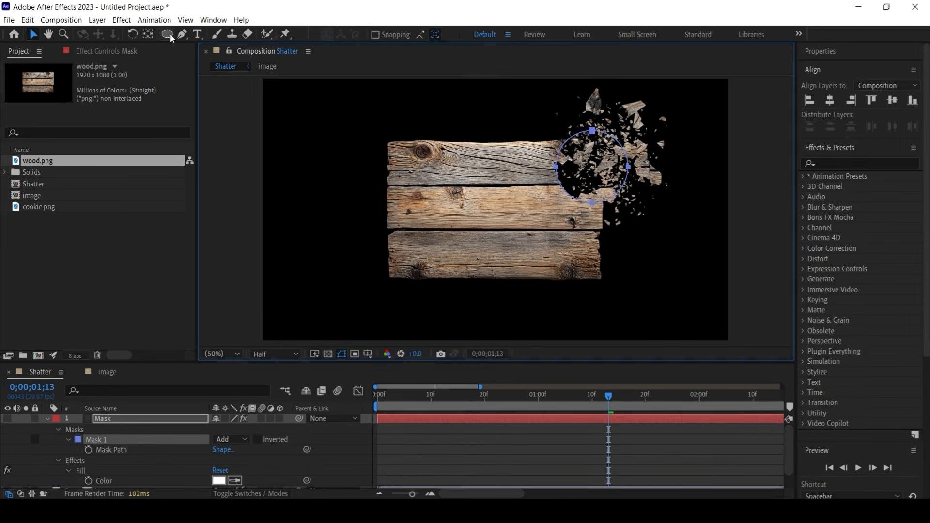
Draw a second circular mask over the wood's lower-right corner, and delete both circular masks
{"action": "left_click", "coordinate": [167, 33]}
{"action": "left_click_drag", "start_coordinate": [559, 237], "coordinate": [624, 306]}
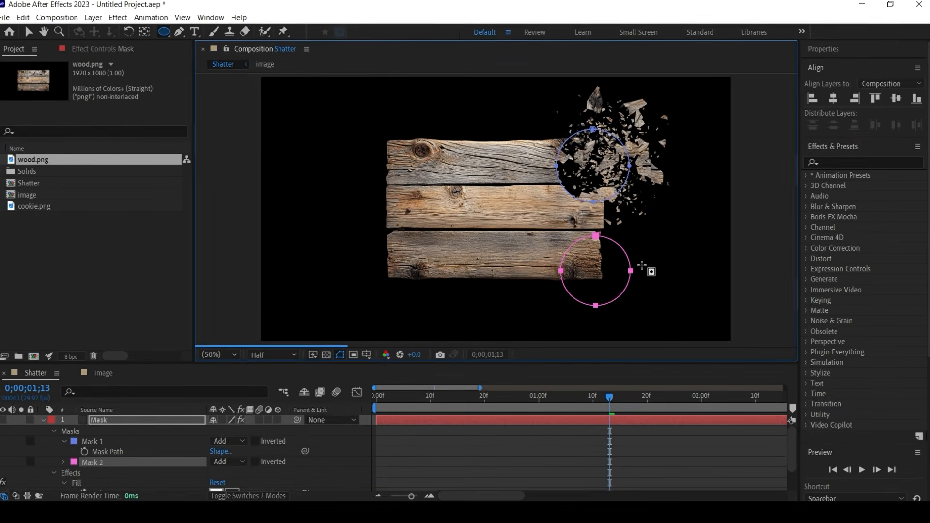
{"action": "left_click", "coordinate": [91, 442]}
{"action": "left_click", "coordinate": [95, 464], "text": "shift"}
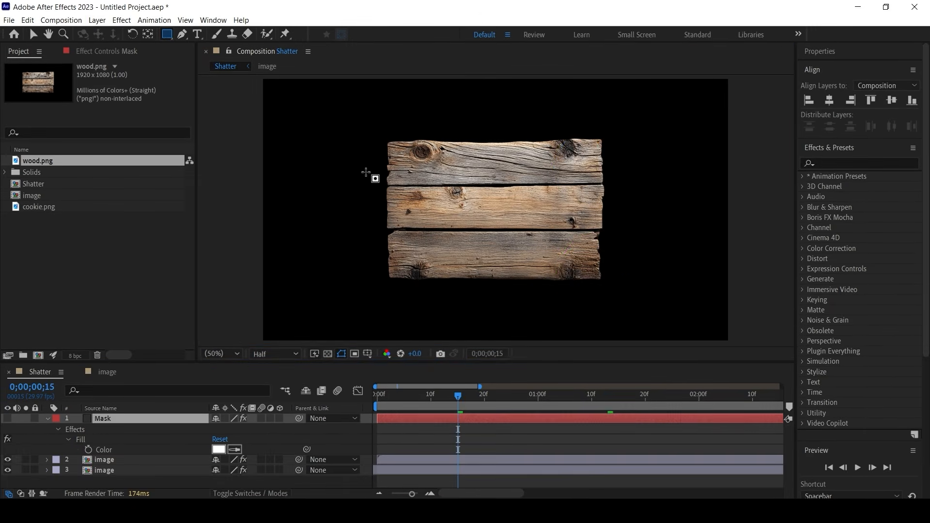
Preview the shatter with a wide rectangular mask across the middle of the wood, and delete the mask
{"action": "left_click_drag", "start_coordinate": [366, 171], "coordinate": [618, 244]}
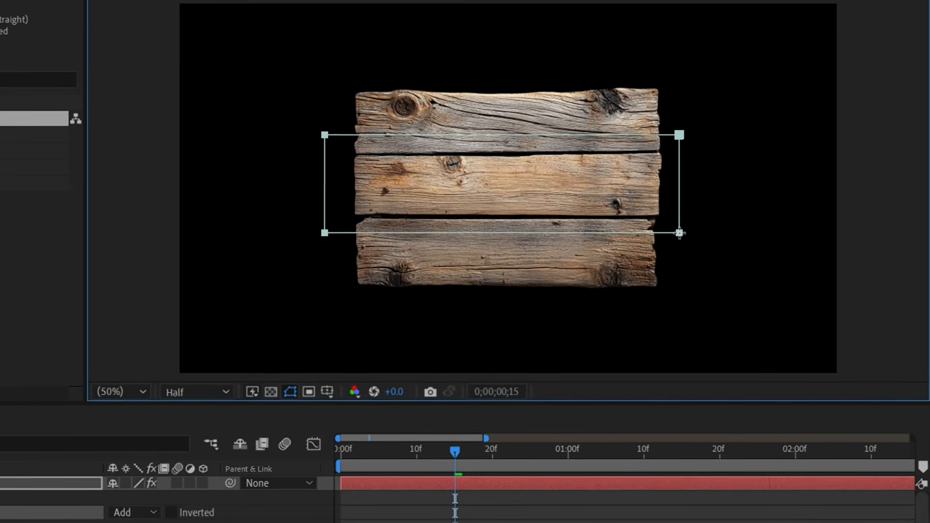
{"action": "key", "text": "space"}
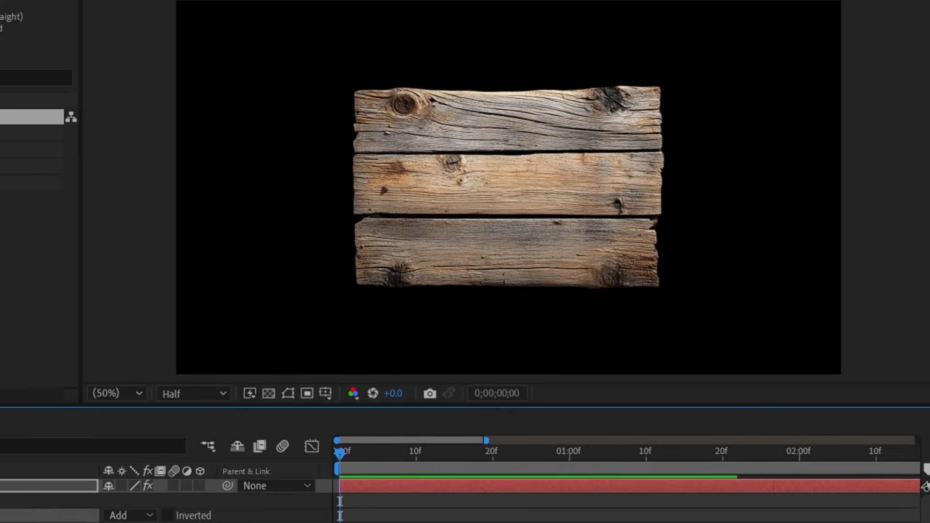
{"action": "key", "text": "space"}
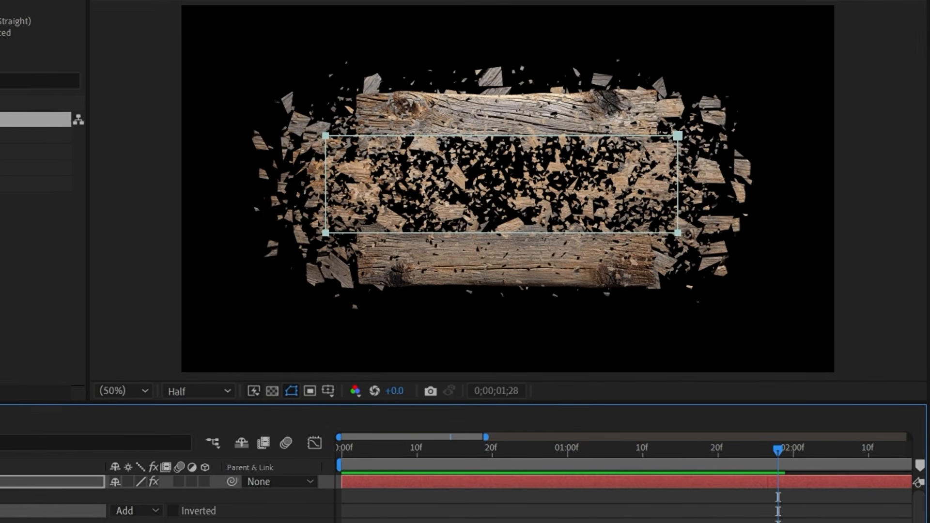
{"action": "left_click", "coordinate": [1, 484]}
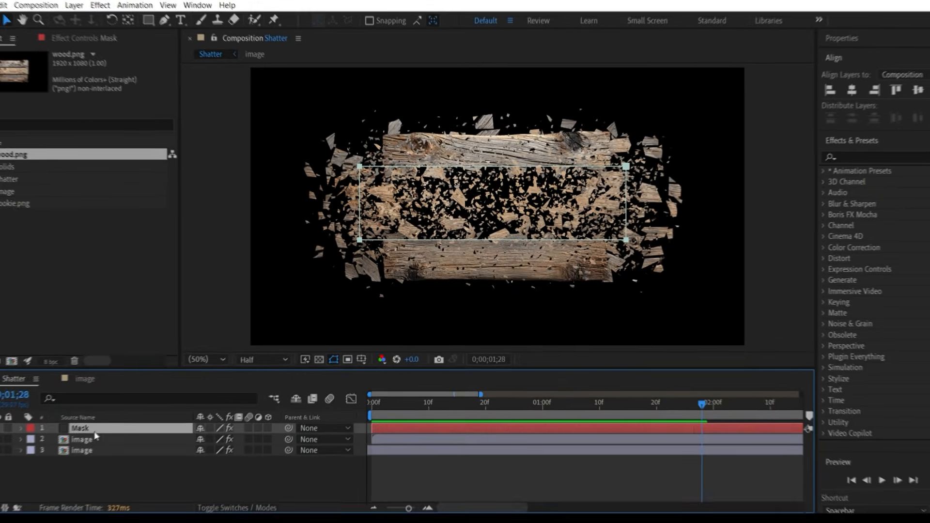
{"action": "key", "text": "m"}
{"action": "key", "text": "Home"}
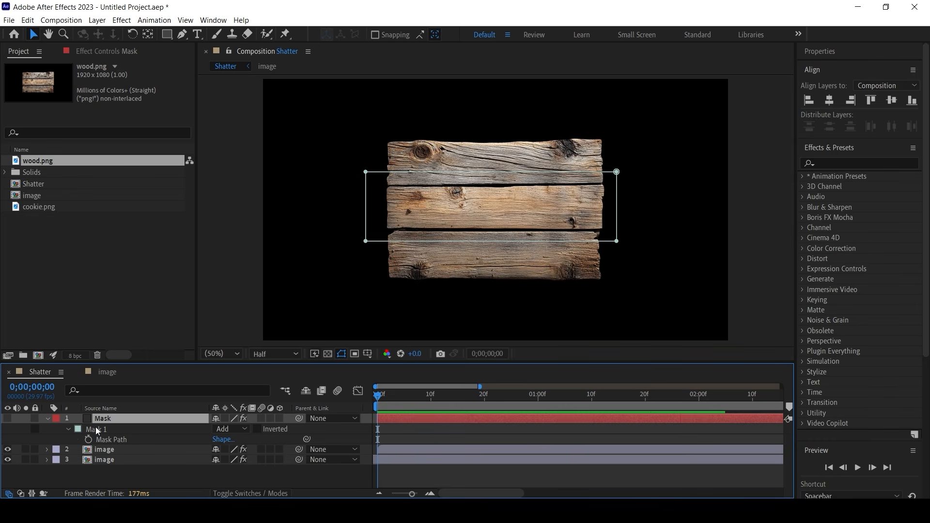
{"action": "key", "text": "Delete"}
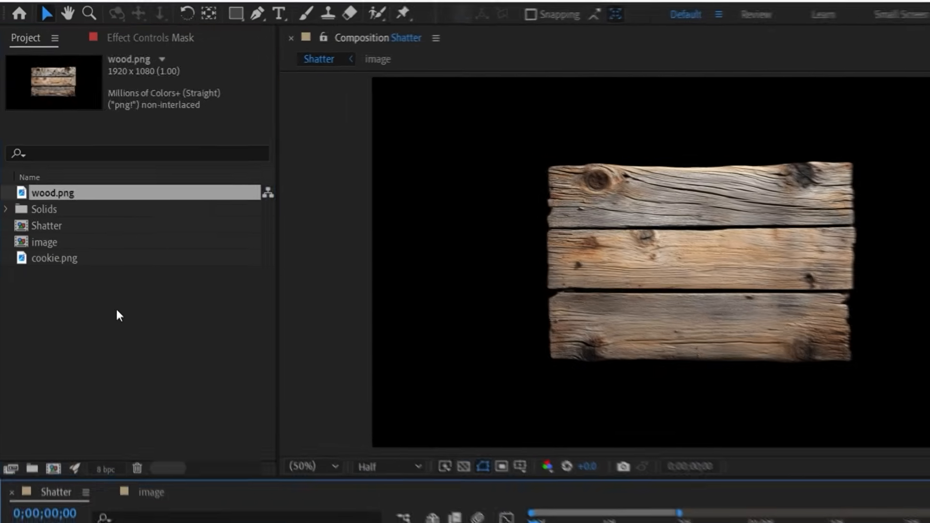
Import tree.png, replace wood.png with it in the image composition, and return to the Shatter composition
{"action": "left_click", "coordinate": [83, 242]}
{"action": "double_click", "coordinate": [122, 321]}
{"action": "double_click", "coordinate": [325, 167]}
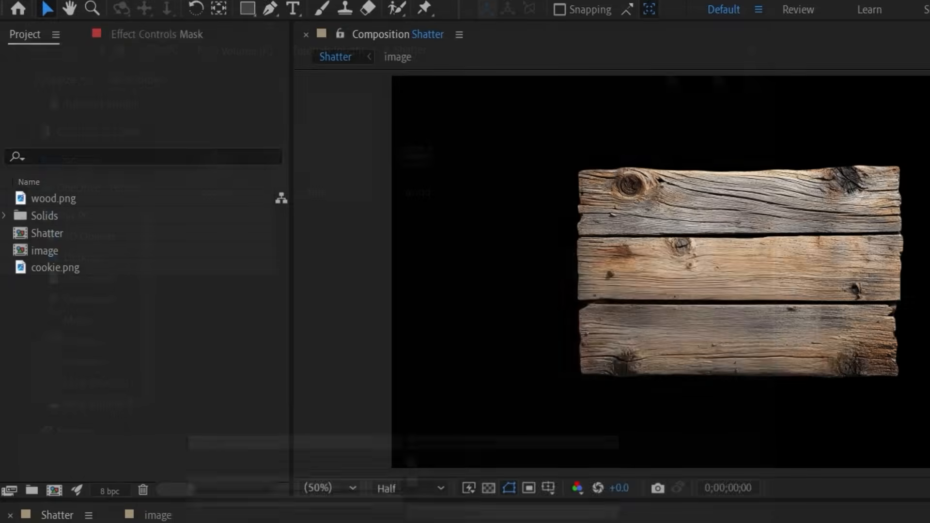
{"action": "left_click", "coordinate": [140, 516]}
{"action": "left_click_drag", "start_coordinate": [48, 217], "coordinate": [598, 269]}
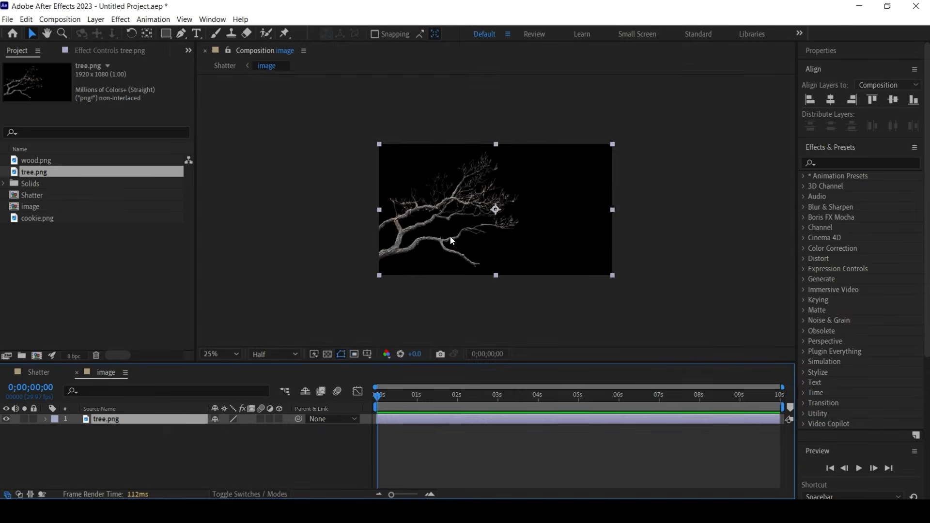
{"action": "scroll", "coordinate": [477, 271], "scroll_direction": "up", "scroll_amount": 2}
{"action": "left_click", "coordinate": [38, 372]}
Draw a closed freeform Pen mask on the Mask layer around the outer branches on the tree's right side
{"action": "left_click", "coordinate": [180, 36]}
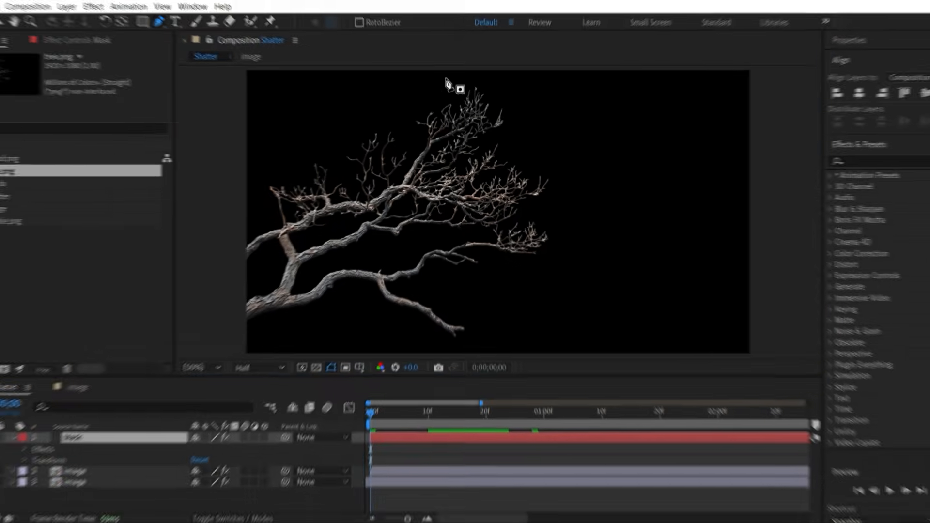
{"action": "left_click", "coordinate": [447, 86]}
{"action": "left_click", "coordinate": [529, 98]}
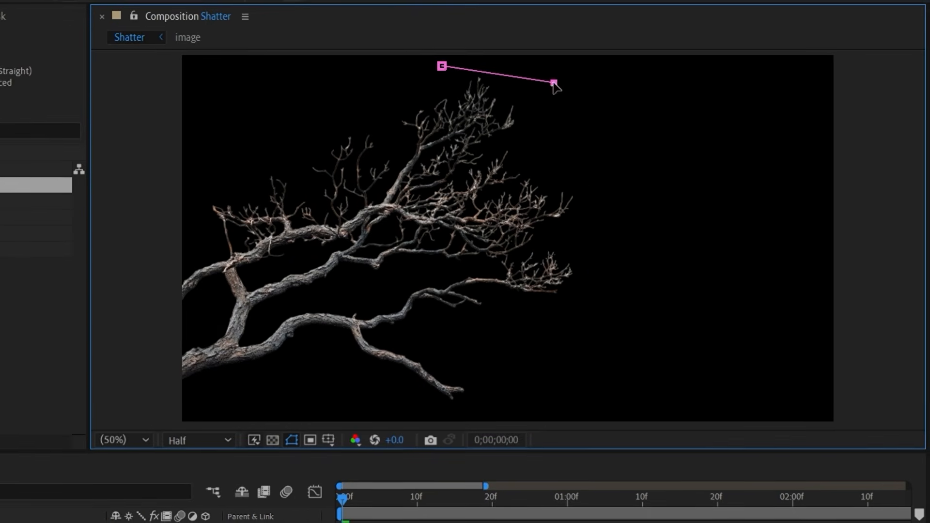
{"action": "left_click", "coordinate": [598, 227]}
{"action": "left_click", "coordinate": [584, 336]}
{"action": "left_click", "coordinate": [452, 349]}
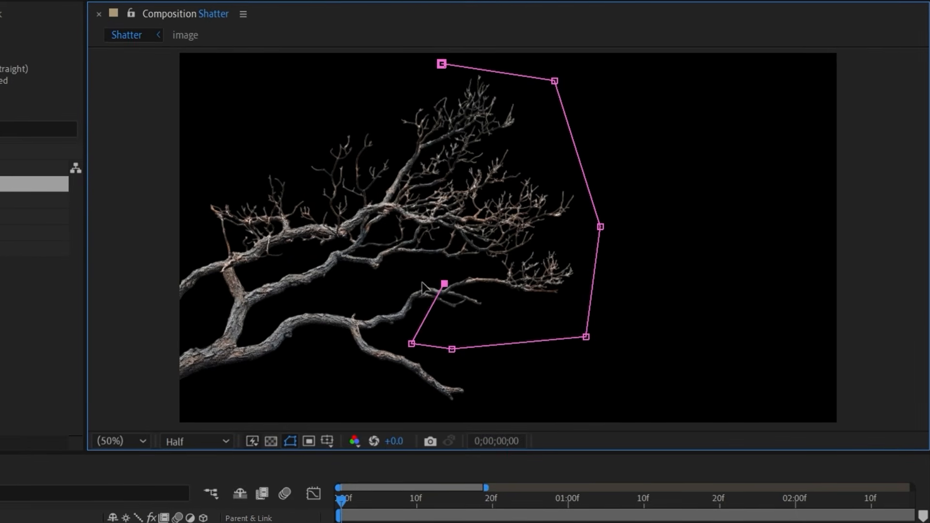
{"action": "left_click", "coordinate": [414, 222]}
{"action": "left_click", "coordinate": [359, 184]}
{"action": "left_click", "coordinate": [373, 146]}
{"action": "left_click", "coordinate": [324, 111]}
{"action": "left_click", "coordinate": [392, 77]}
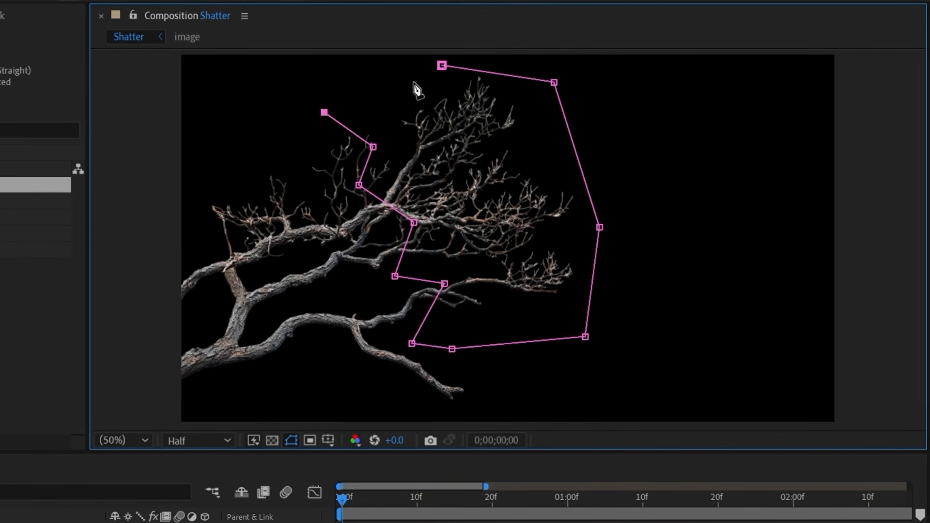
{"action": "left_click", "coordinate": [441, 66]}
Scrub through the tree's shatter back to the first frame and collapse the Mask layer
{"action": "left_click_drag", "start_coordinate": [513, 507], "coordinate": [532, 499]}
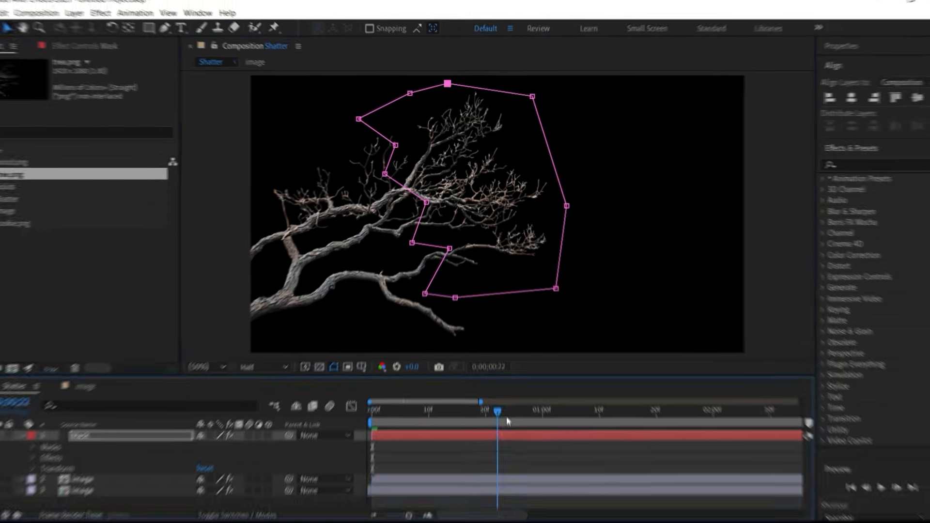
{"action": "left_click_drag", "start_coordinate": [513, 397], "coordinate": [383, 398]}
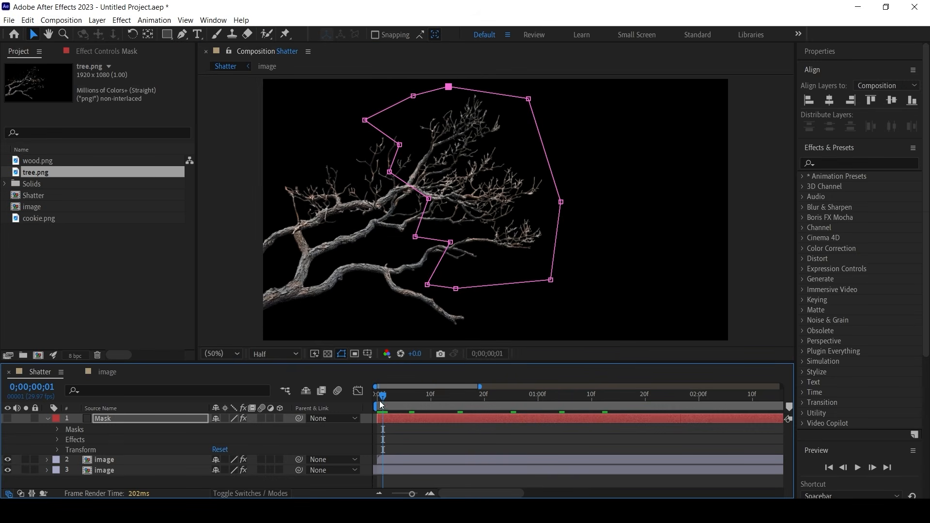
{"action": "left_click", "coordinate": [48, 419]}
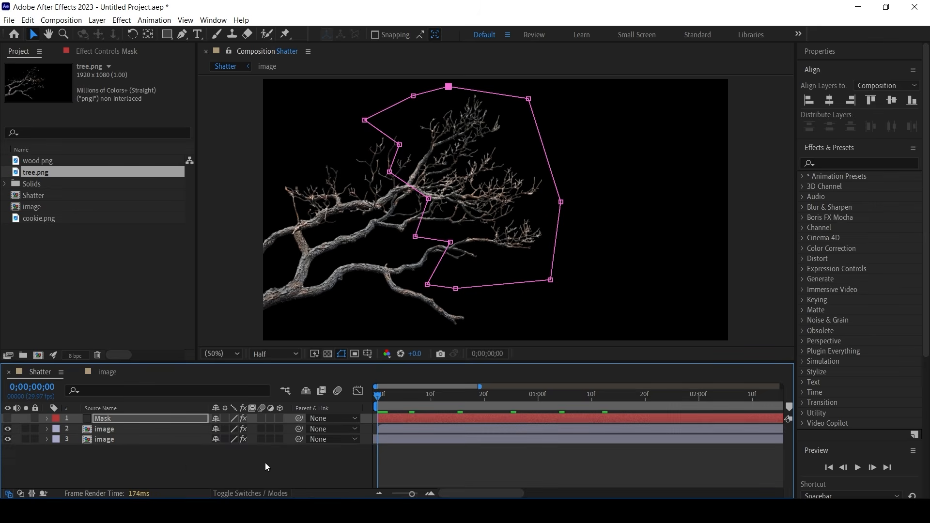
Create a 1920 × 1080 solid named Saber in the Shatter composition and hide its layer
{"action": "left_click", "coordinate": [252, 467]}
{"action": "right_click", "coordinate": [333, 454]}
{"action": "mouse_move", "coordinate": [418, 331]}
{"action": "left_click", "coordinate": [501, 355]}
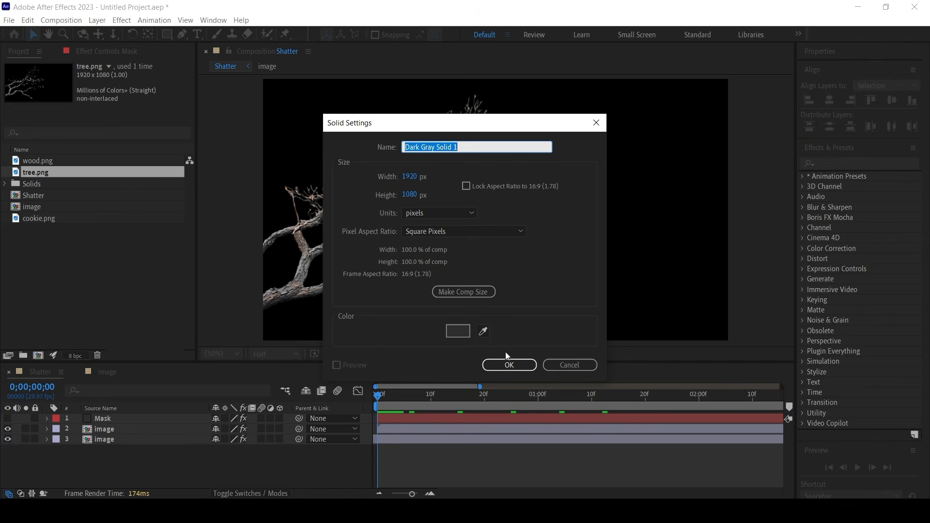
{"action": "type", "text": "Saber"}
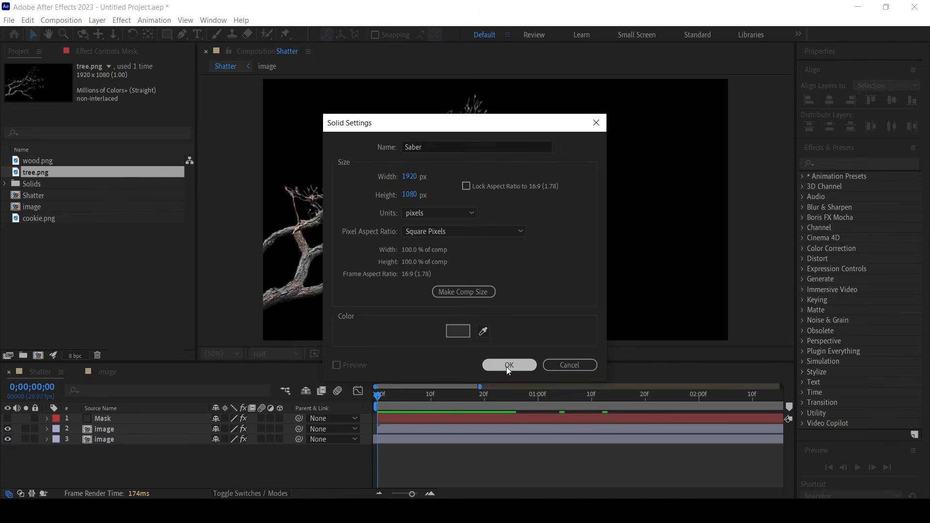
{"action": "left_click", "coordinate": [508, 365]}
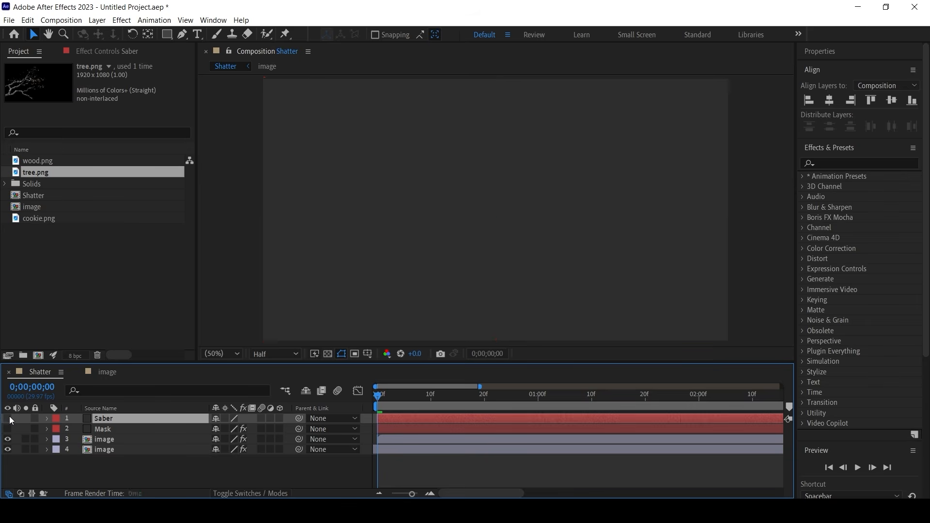
{"action": "left_click", "coordinate": [10, 418]}
Draw an open Pen path on the Saber layer from the branch tips past the frame's upper-right corner and shape it into a smooth S-curve
{"action": "key", "text": "g"}
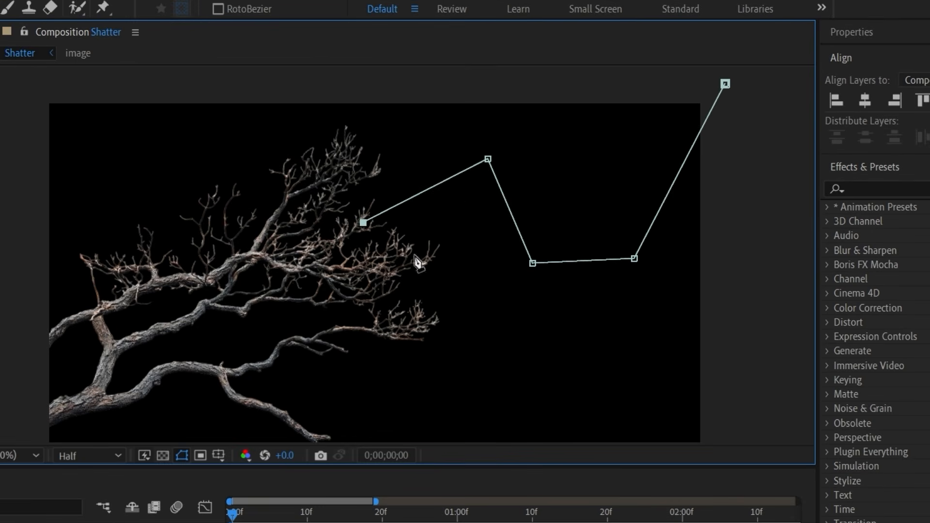
{"action": "key", "text": "v"}
{"action": "left_click_drag", "start_coordinate": [626, 256], "coordinate": [656, 236]}
{"action": "left_click_drag", "start_coordinate": [692, 141], "coordinate": [630, 131]}
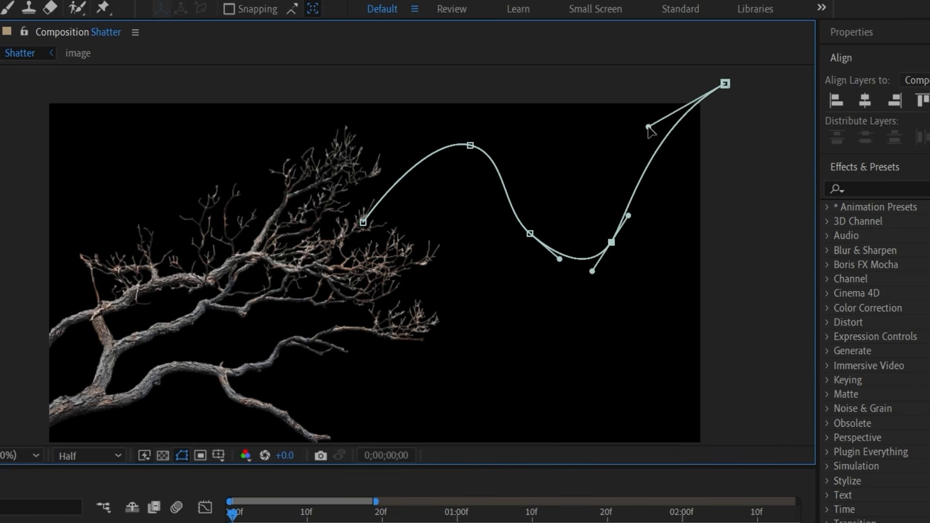
{"action": "left_click_drag", "start_coordinate": [530, 234], "coordinate": [522, 222]}
{"action": "left_click_drag", "start_coordinate": [470, 145], "coordinate": [443, 144]}
{"action": "left_click", "coordinate": [522, 222]}
{"action": "left_click_drag", "start_coordinate": [611, 243], "coordinate": [618, 200]}
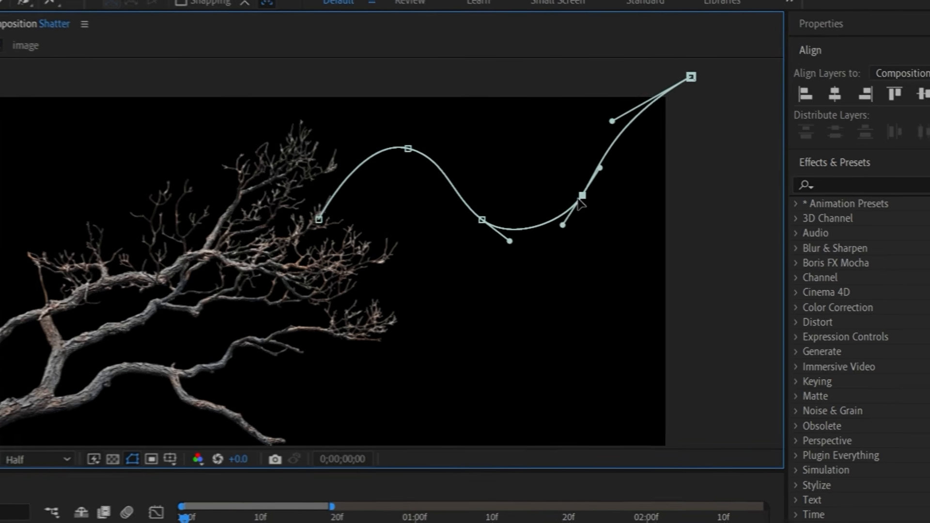
Apply the lightsaber animation preset to the Saber layer and play back the effect with the tree's shatter
{"action": "left_click", "coordinate": [878, 186]}
{"action": "type", "text": "saber"}
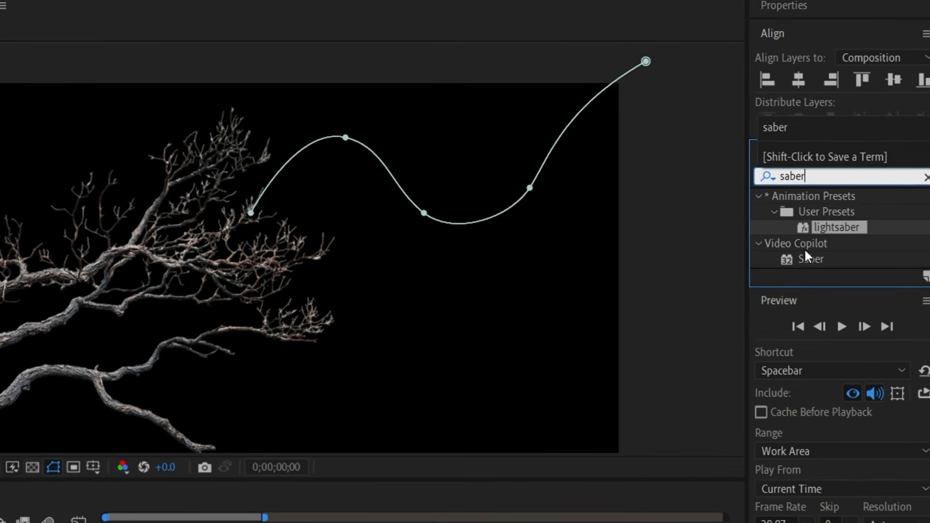
{"action": "key", "text": "space"}
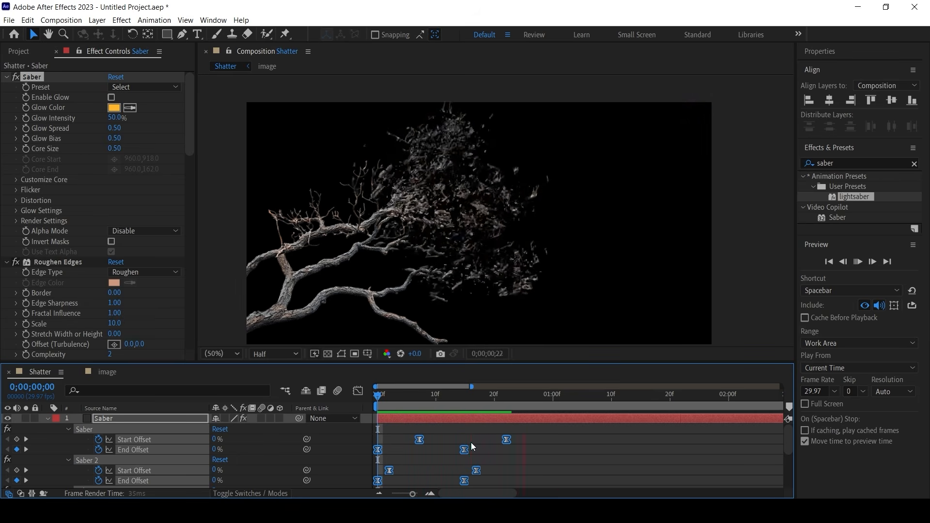
{"action": "left_click", "coordinate": [395, 419]}
{"action": "key", "text": "space"}
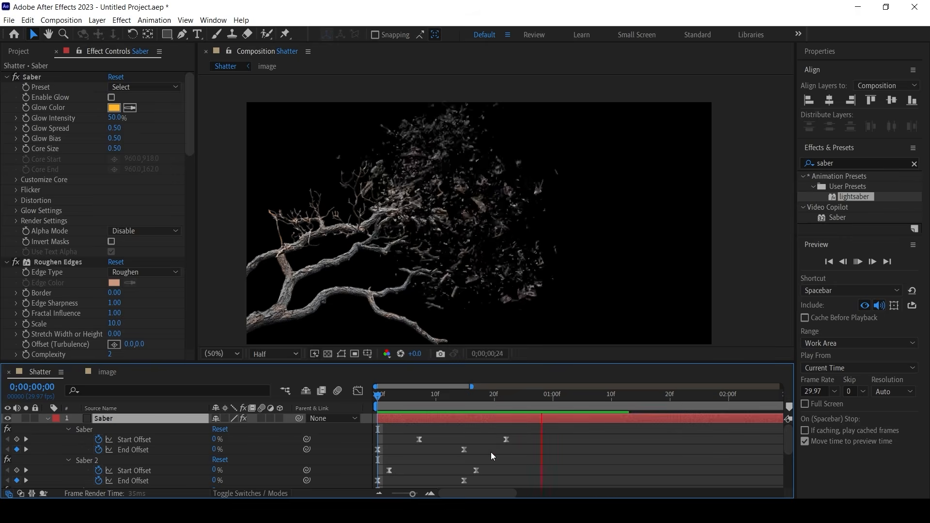
{"action": "key", "text": "space"}
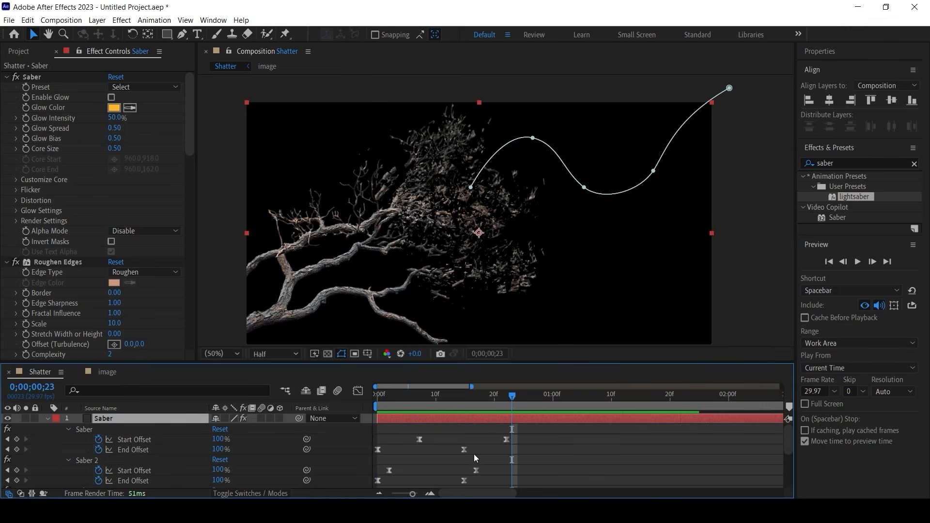
Collapse the Saber layer, add an adjustment layer and place it directly beneath Saber
{"action": "left_click", "coordinate": [48, 420]}
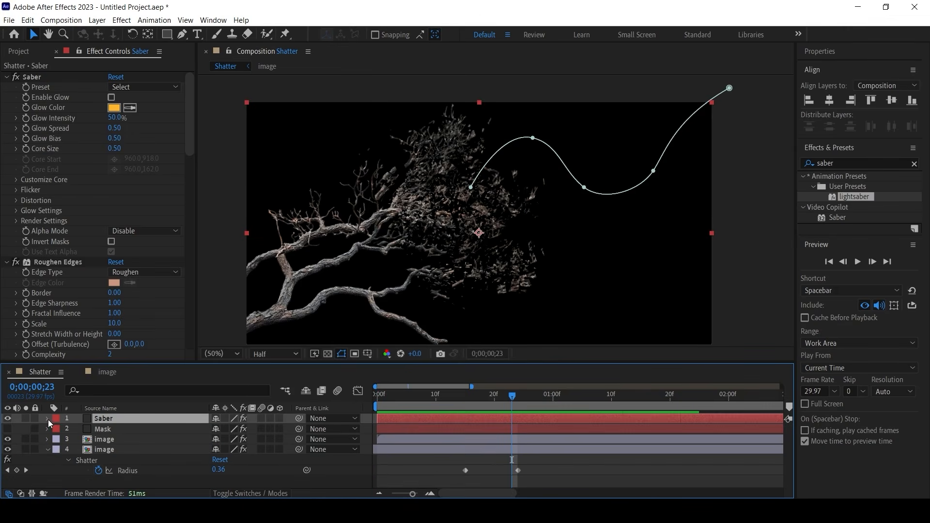
{"action": "right_click", "coordinate": [349, 480]}
{"action": "mouse_move", "coordinate": [425, 354]}
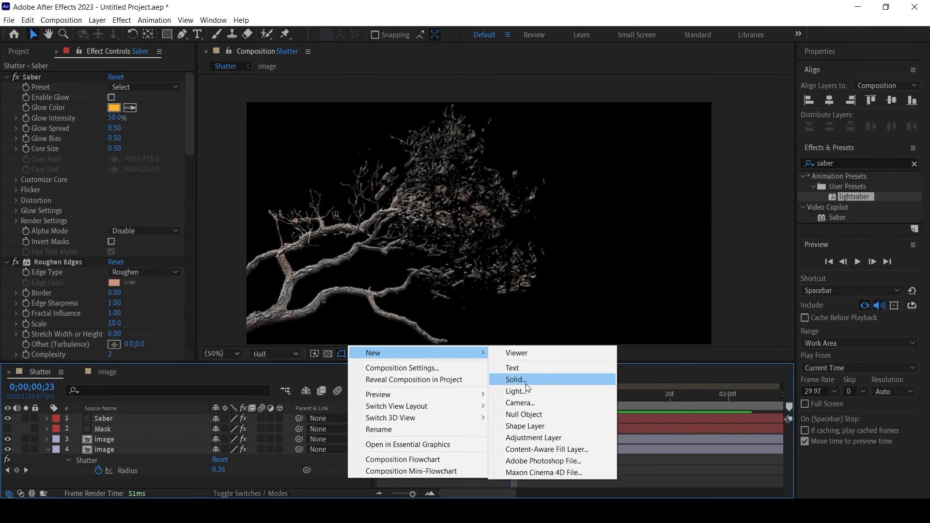
{"action": "left_click", "coordinate": [529, 437]}
{"action": "left_click_drag", "start_coordinate": [127, 419], "coordinate": [125, 434]}
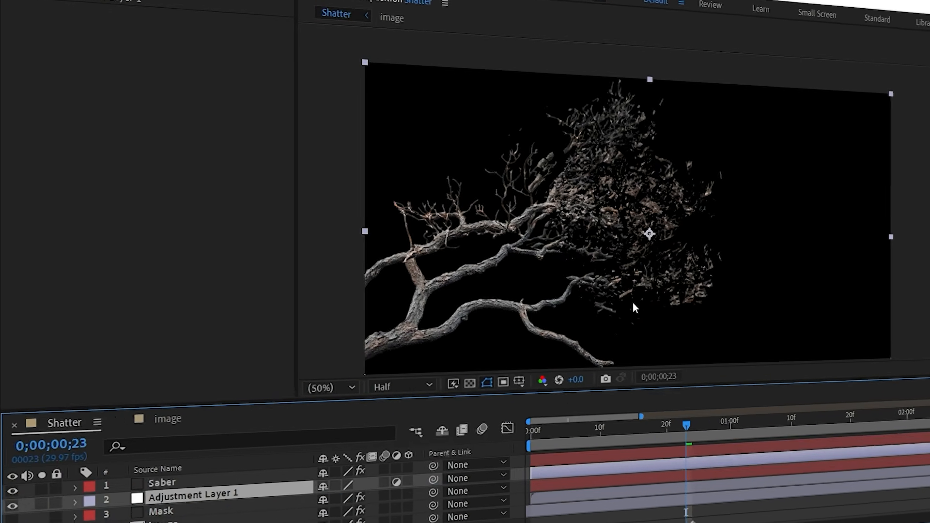
Apply the Wiggle - position preset to the adjustment layer and keyframe Wiggle Speed and Wiggle Amount at frame 23
{"action": "key", "text": "ctrl+space"}
{"action": "type", "text": "wig"}
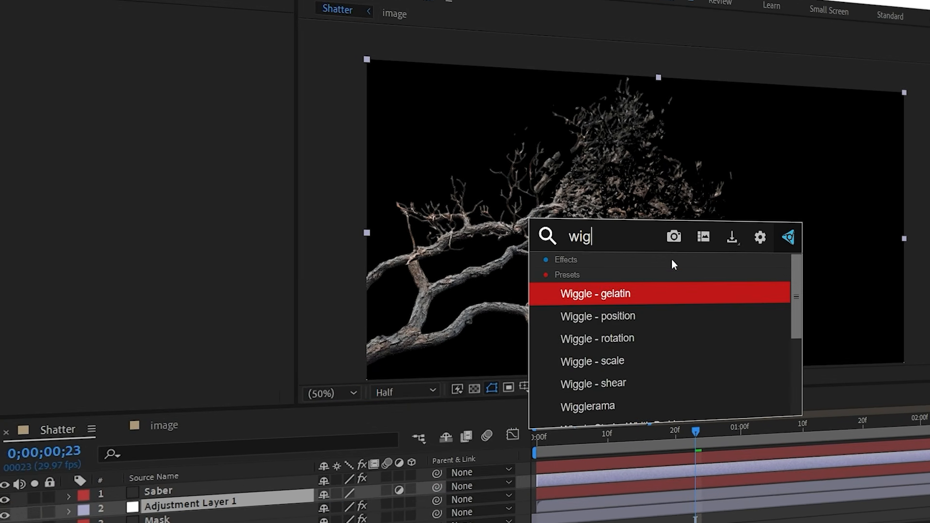
{"action": "left_click", "coordinate": [624, 317]}
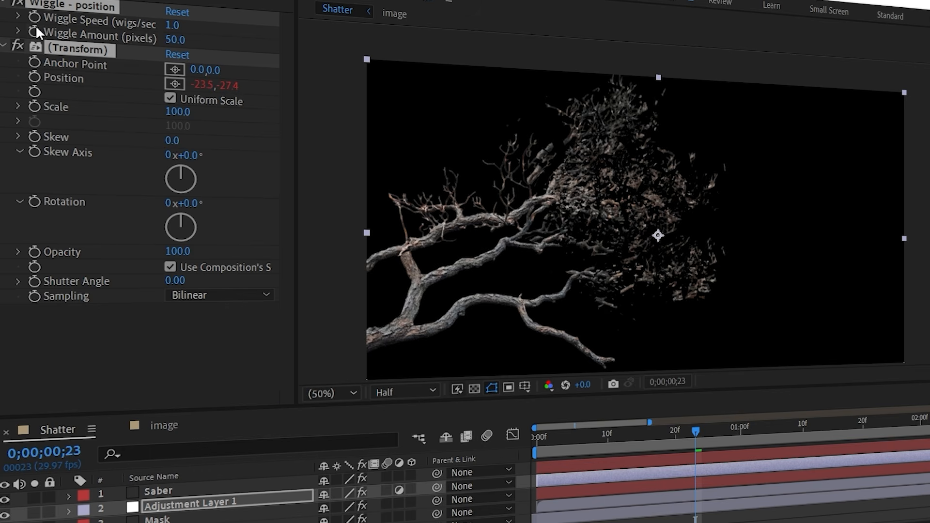
{"action": "key", "text": "u"}
Set Wiggle Speed and Wiggle Amount to 0 at frame 17
{"action": "left_click_drag", "start_coordinate": [677, 434], "coordinate": [656, 434]}
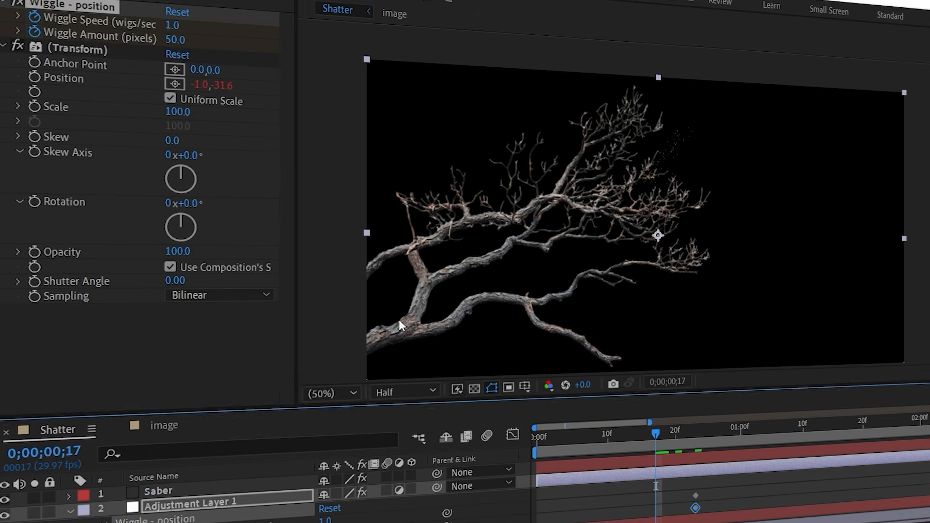
{"action": "type", "text": "0"}
{"action": "key", "text": "Tab"}
{"action": "type", "text": "0"}
{"action": "key", "text": "Return"}
{"action": "scroll", "coordinate": [659, 465], "scroll_direction": "down", "scroll_amount": 2}
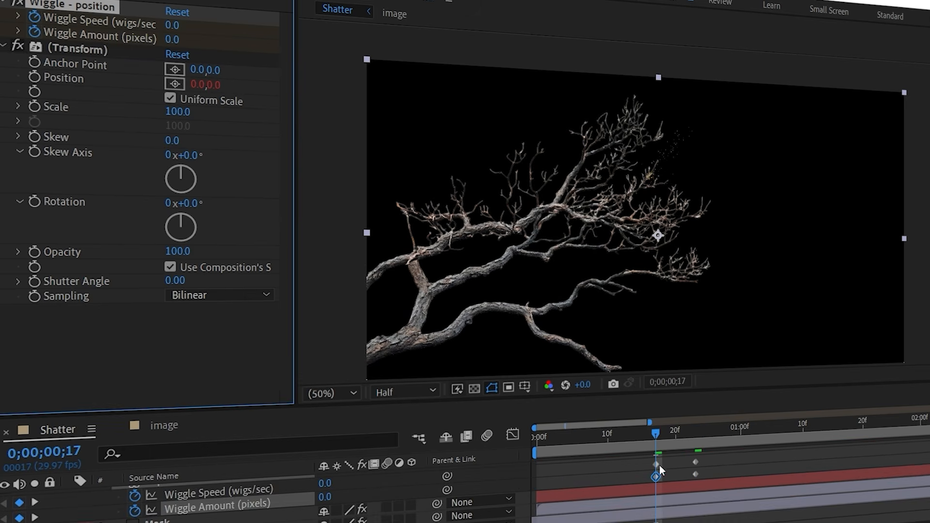
Shift the existing wiggle keyframes slightly earlier and set Wiggle Speed and Wiggle Amount to 0 at frame 26
{"action": "mouse_move", "coordinate": [707, 456]}
{"action": "left_mouse_down"}
{"action": "mouse_move", "coordinate": [637, 477]}
{"action": "mouse_move", "coordinate": [666, 481]}
{"action": "mouse_move", "coordinate": [670, 465]}
{"action": "mouse_move", "coordinate": [711, 440]}
{"action": "left_mouse_up"}
{"action": "left_click", "coordinate": [173, 26]}
{"action": "type", "text": "0"}
{"action": "key", "text": "Tab"}
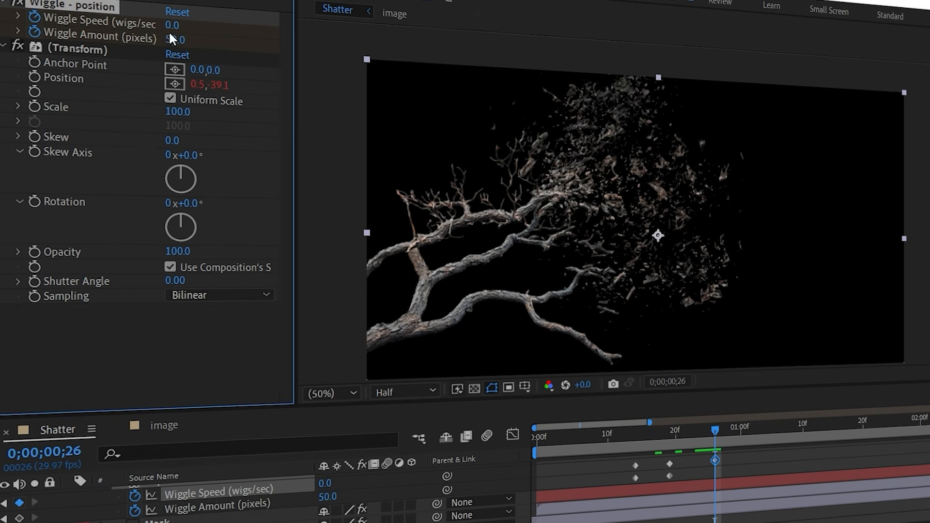
{"action": "type", "text": "0"}
{"action": "key", "text": "Return"}
Shift all the wiggle keyframes several frames later and preview the camera shake from frame 10
{"action": "key", "text": "space"}
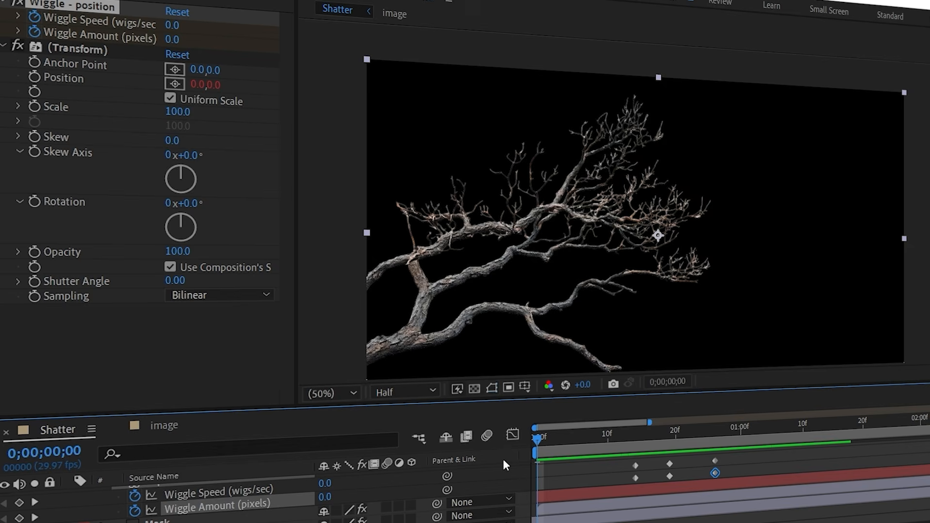
{"action": "left_click", "coordinate": [606, 438]}
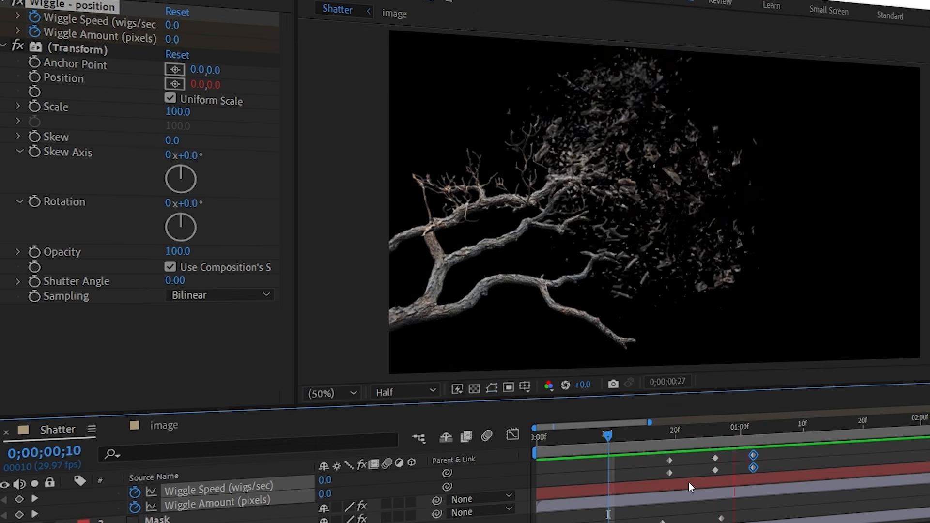
{"action": "key", "text": "space"}
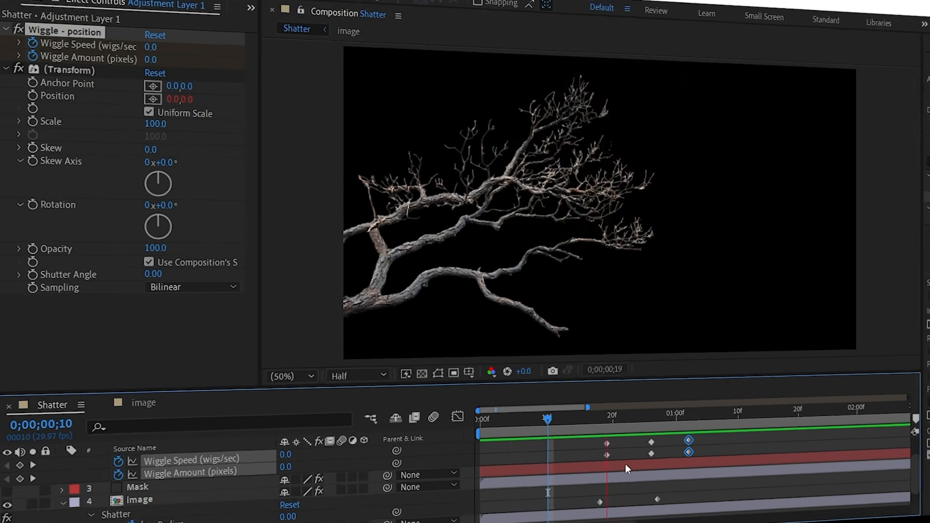